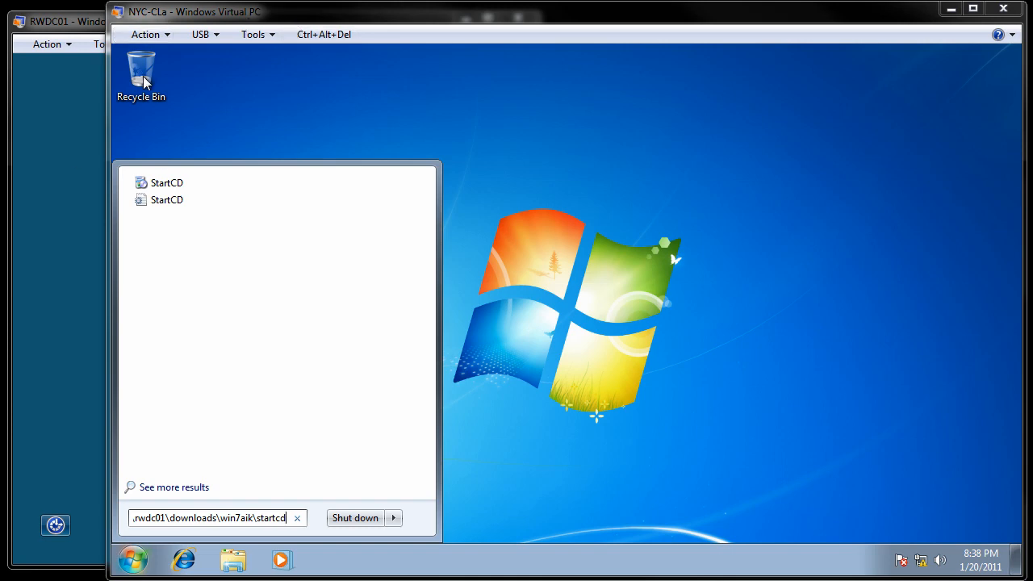
# - Review the Undo Disks setting of the NYC-CLa virtual machine and close its settings
pyautogui.click(256, 36)
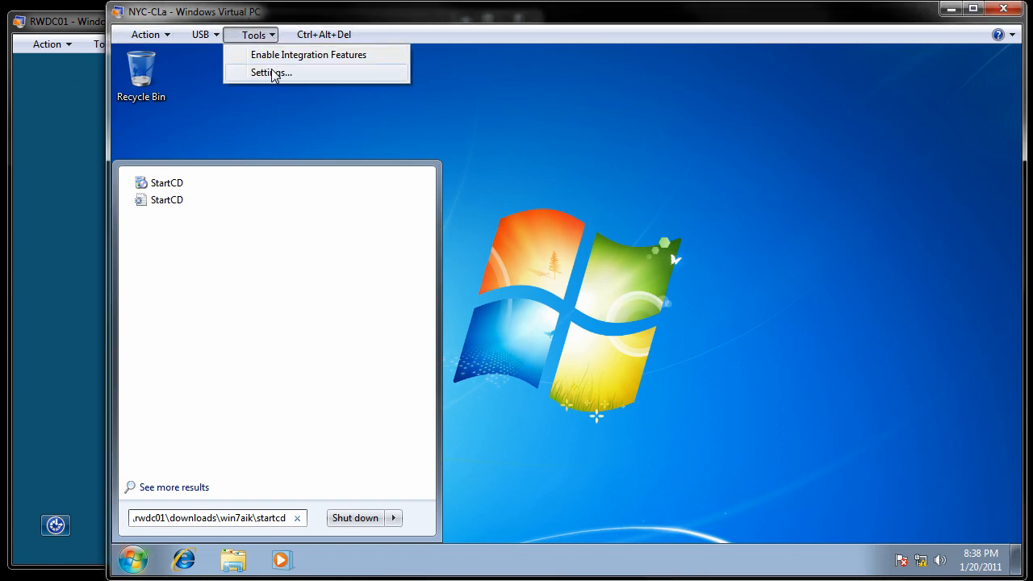
pyautogui.click(272, 73)
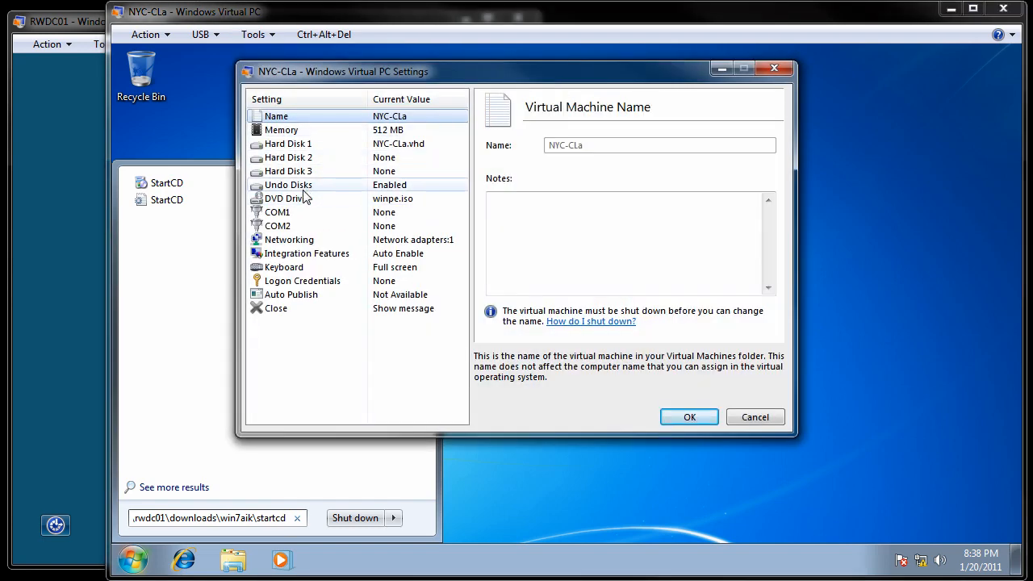
pyautogui.click(304, 190)
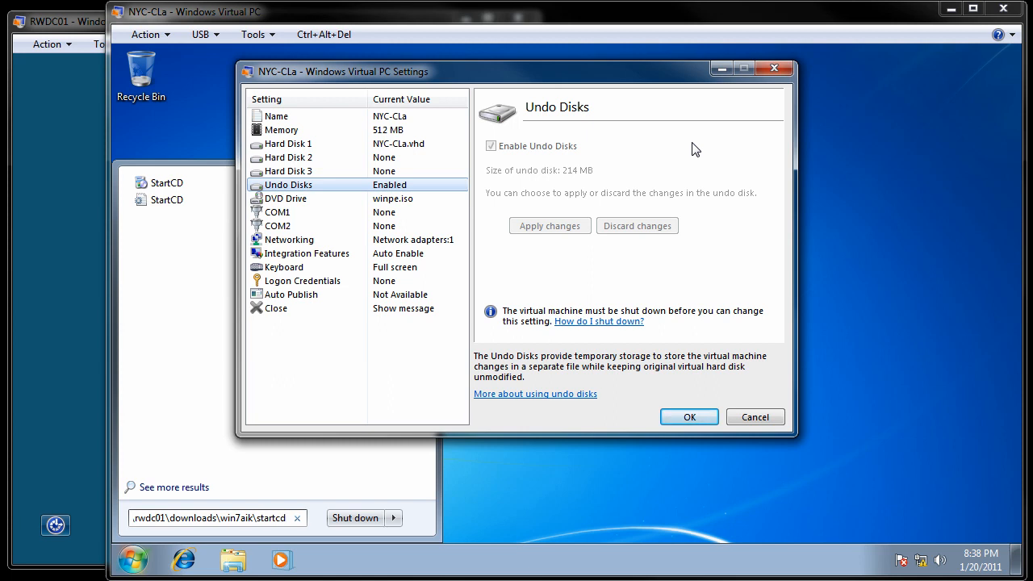
pyautogui.click(689, 417)
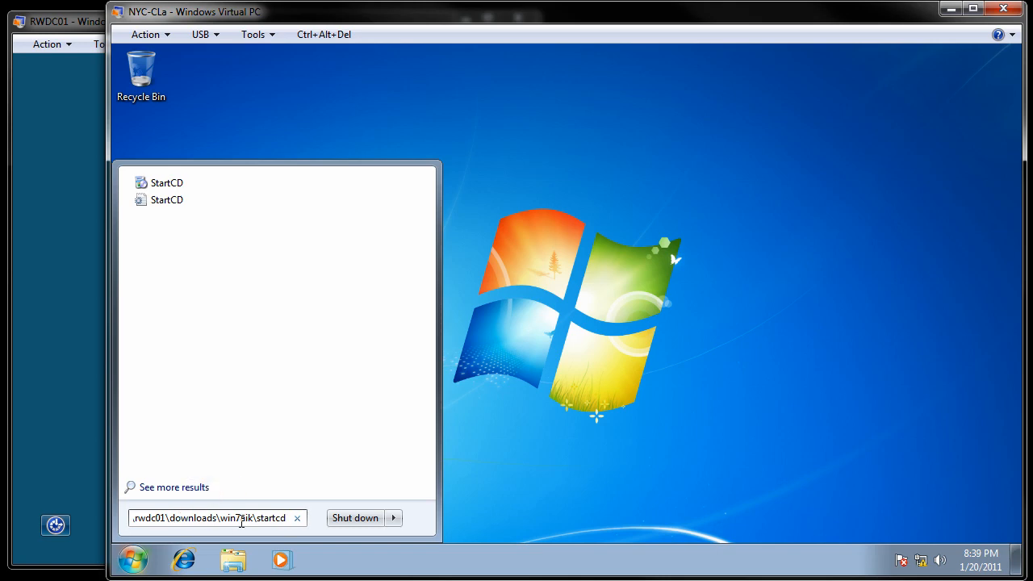
# - Launch StartCD from the win7aik download share, start Windows AIK Setup and accept its license terms
pyautogui.click(166, 183)
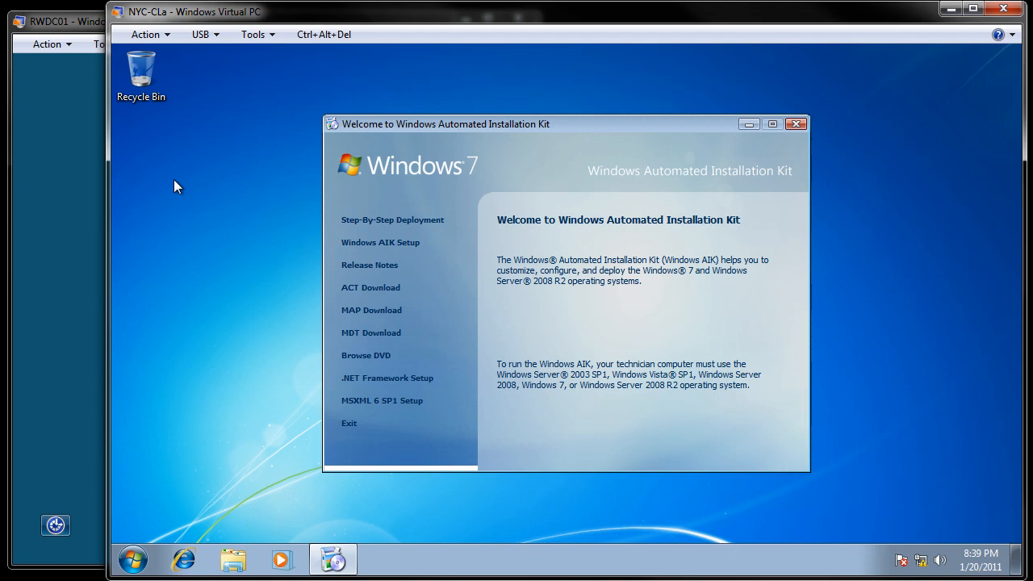
pyautogui.click(384, 246)
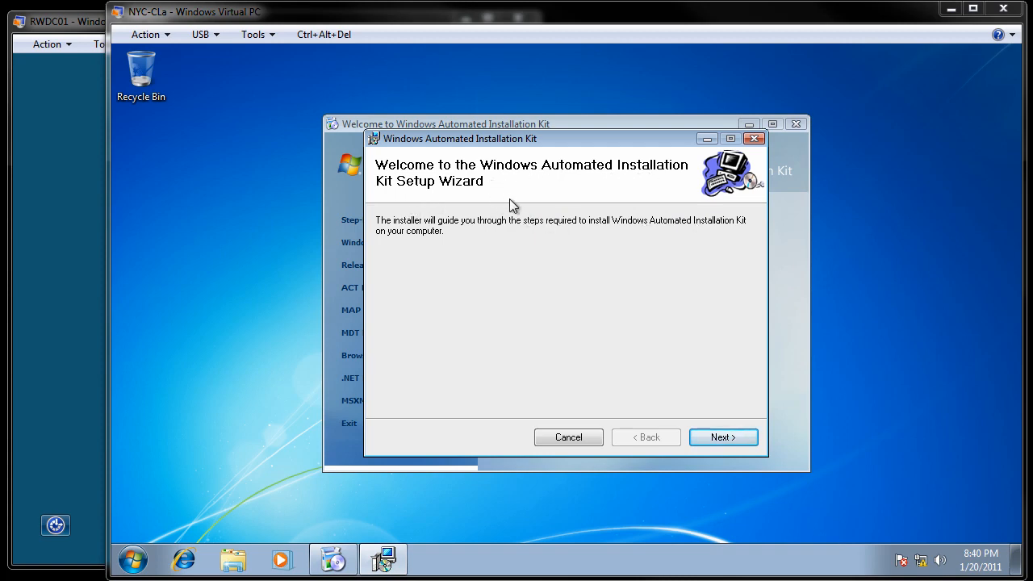
pyautogui.click(738, 437)
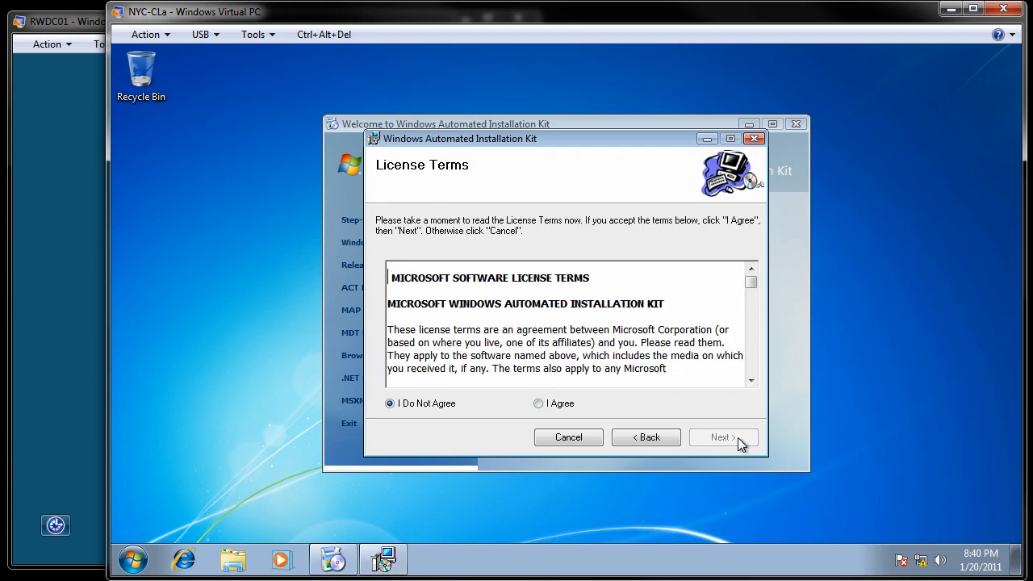
pyautogui.click(538, 403)
pyautogui.moveTo(759, 285); pyautogui.dragTo(759, 385)
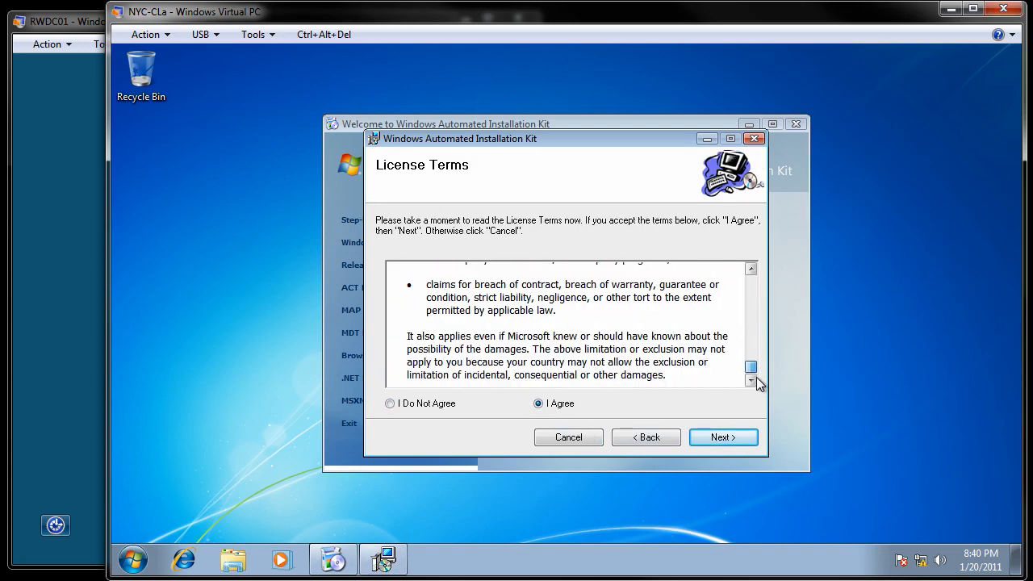
pyautogui.click(726, 440)
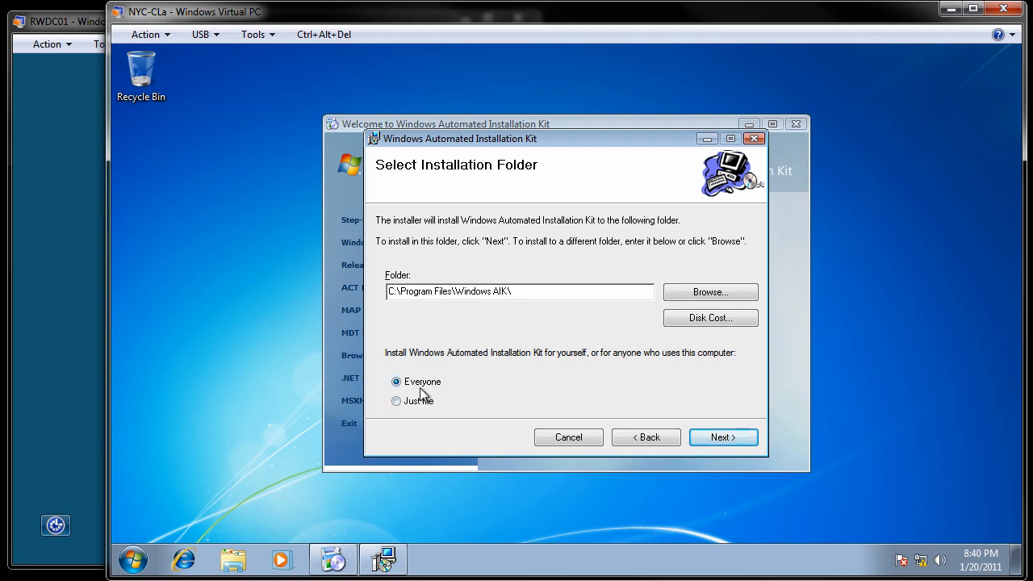
# - Install the Windows Automated Installation Kit in C:\Program Files\Windows AIK\ for everyone and close the installer and welcome windows
pyautogui.click(722, 437)
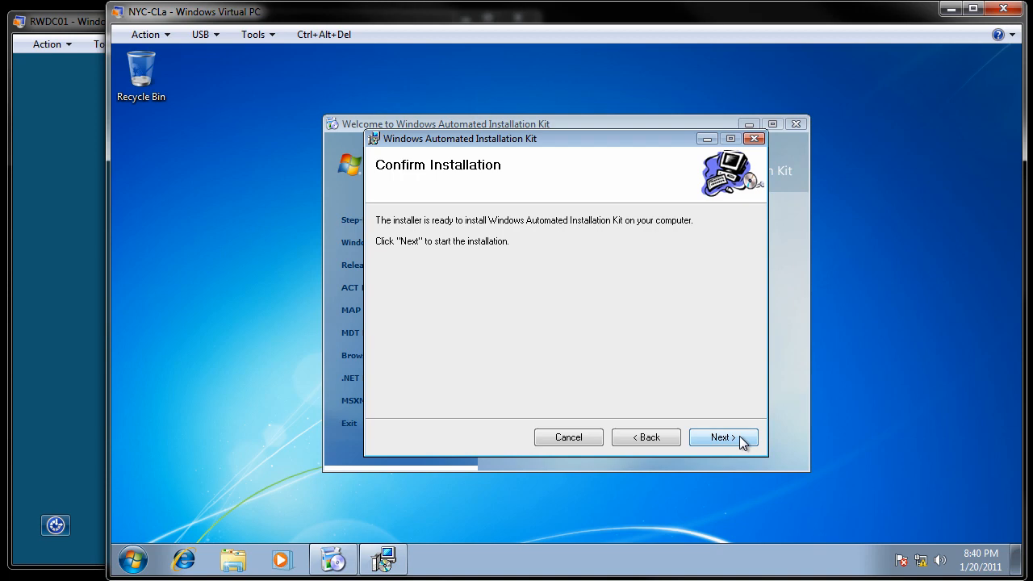
pyautogui.click(739, 438)
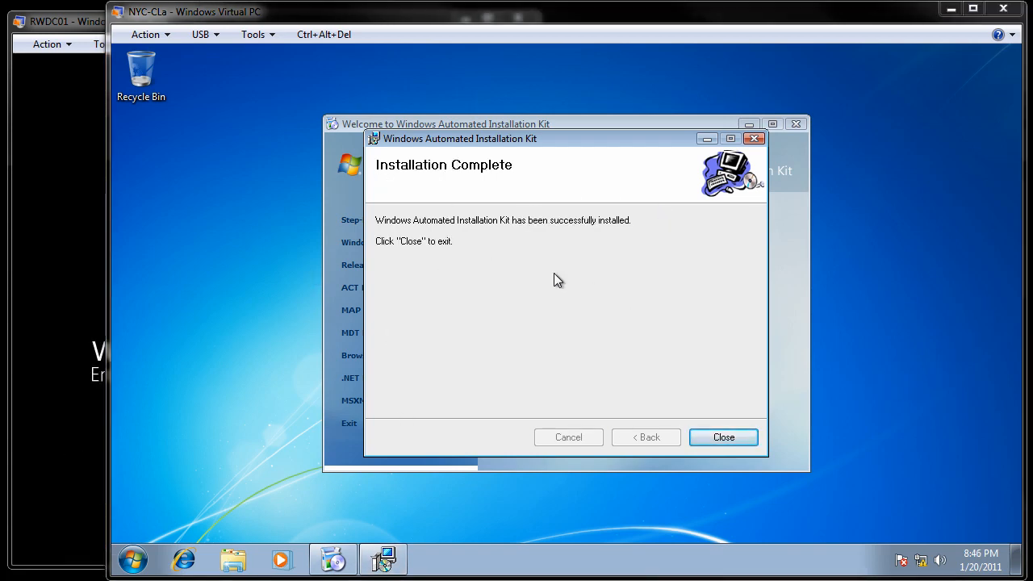
pyautogui.click(724, 438)
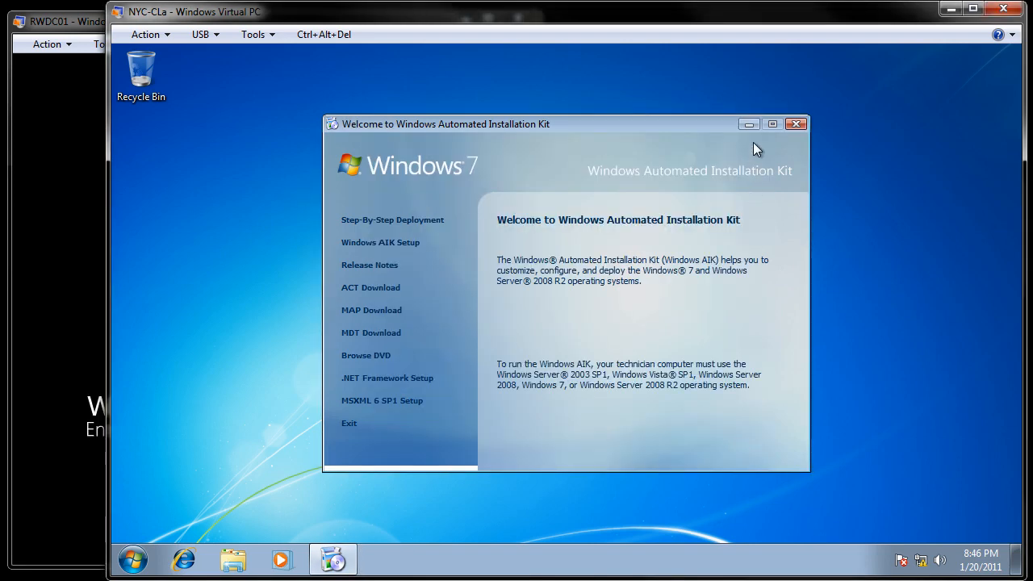
pyautogui.click(797, 124)
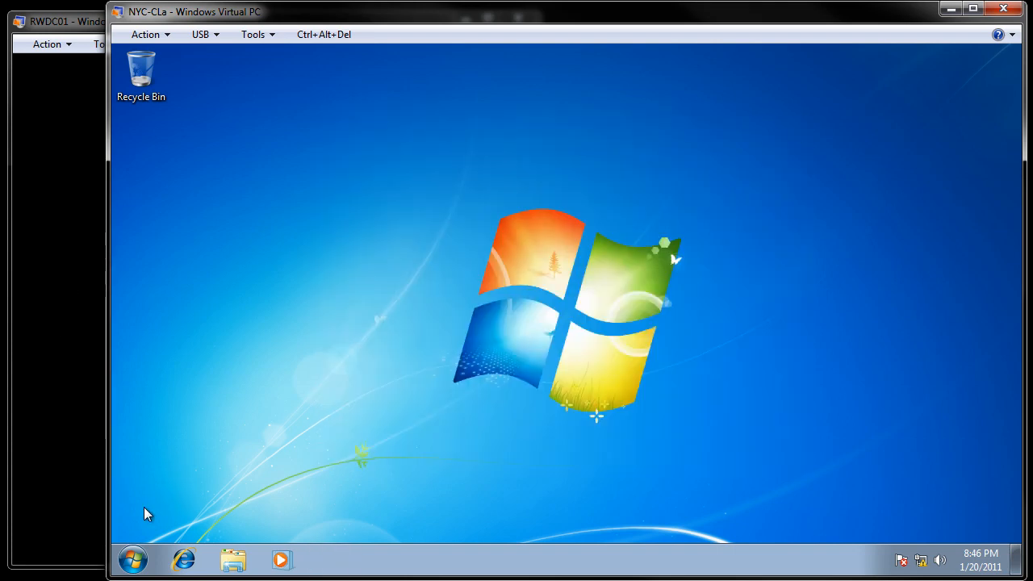
# - Open Windows System Image Manager and create a distribution share at c:\share
pyautogui.click(131, 561)
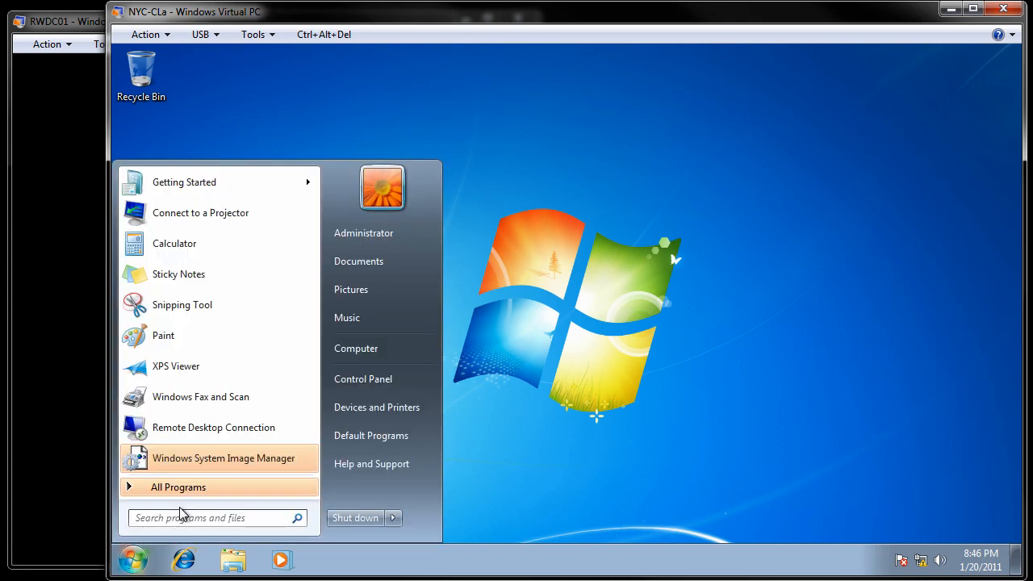
pyautogui.click(198, 460)
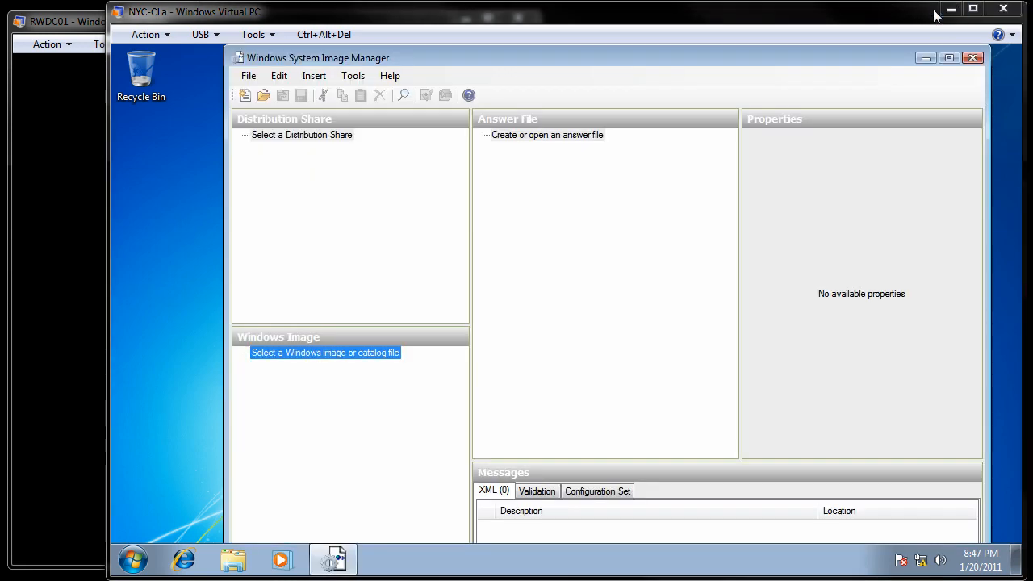
pyautogui.click(353, 76)
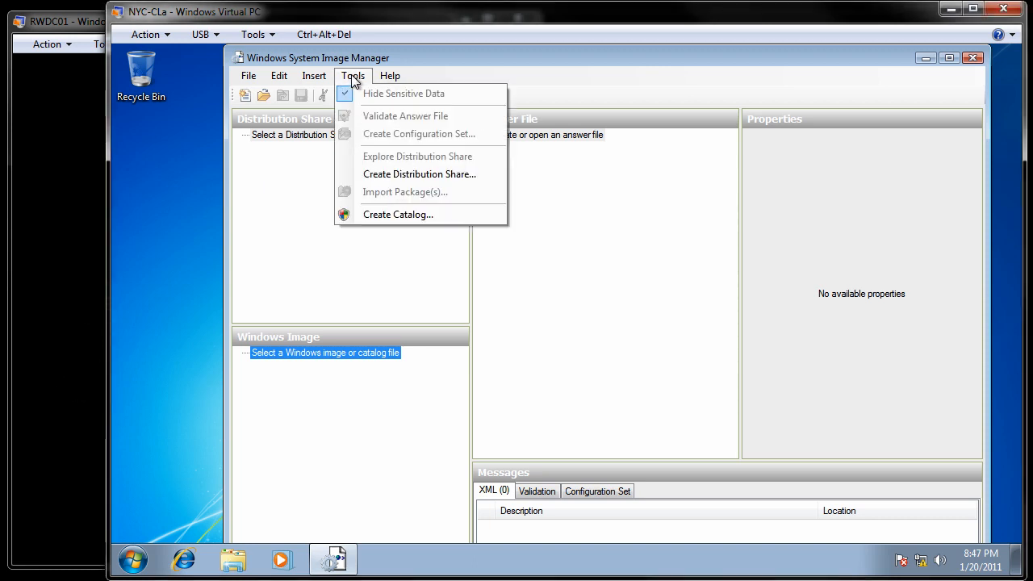
pyautogui.click(372, 177)
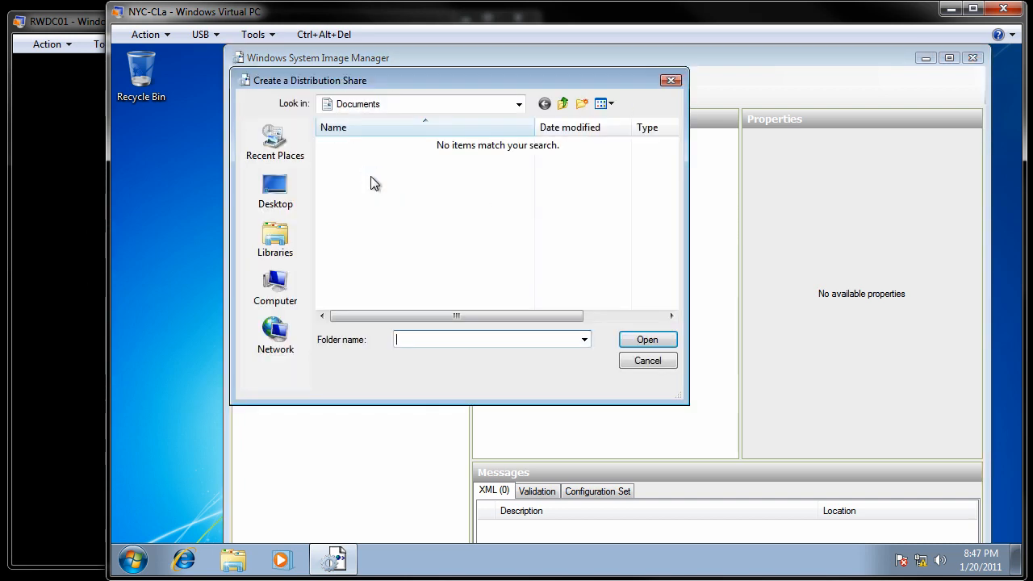
pyautogui.write('c:\\')
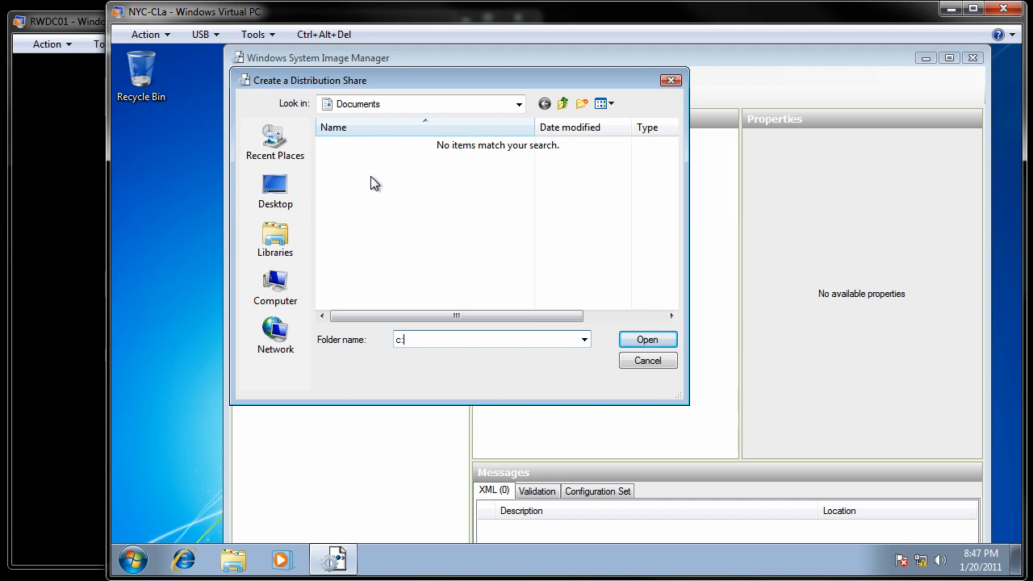
pyautogui.write('share')
pyautogui.click(646, 340)
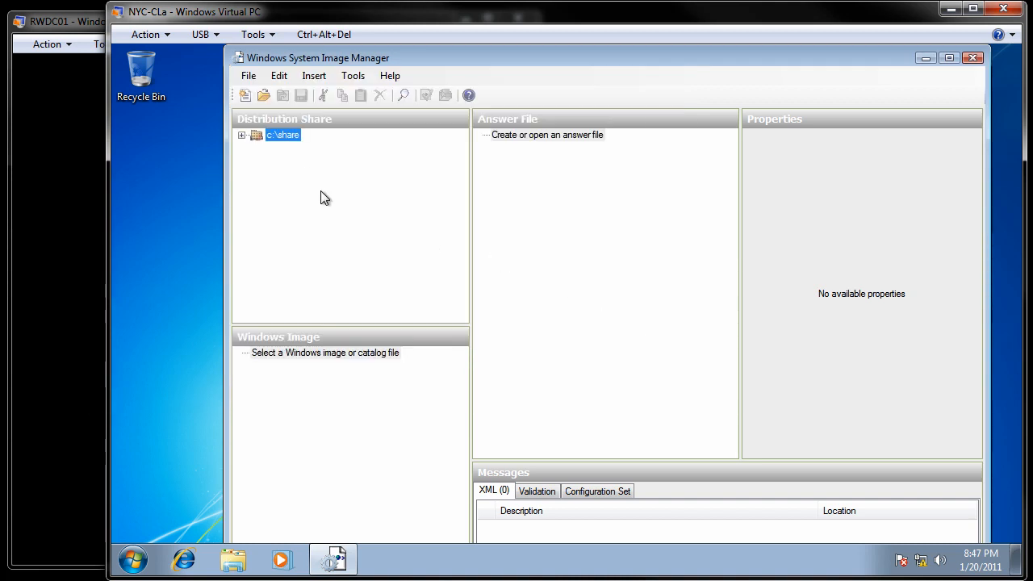
# - Load the Windows 7 PROFESSIONAL image from downloads\win7pro\sources\install.wim on rwdc01 and create a new answer file
pyautogui.click(246, 79)
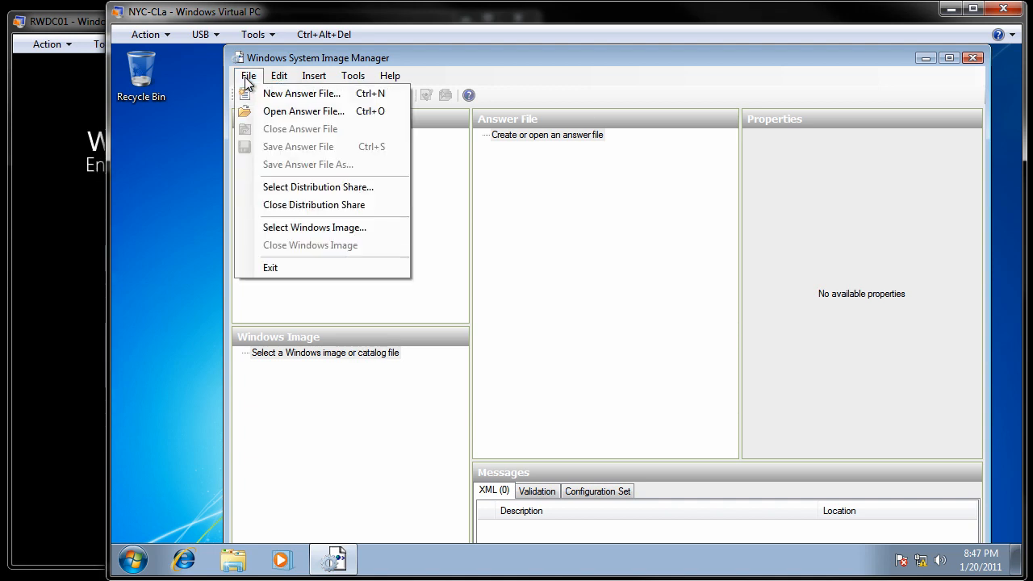
pyautogui.click(288, 229)
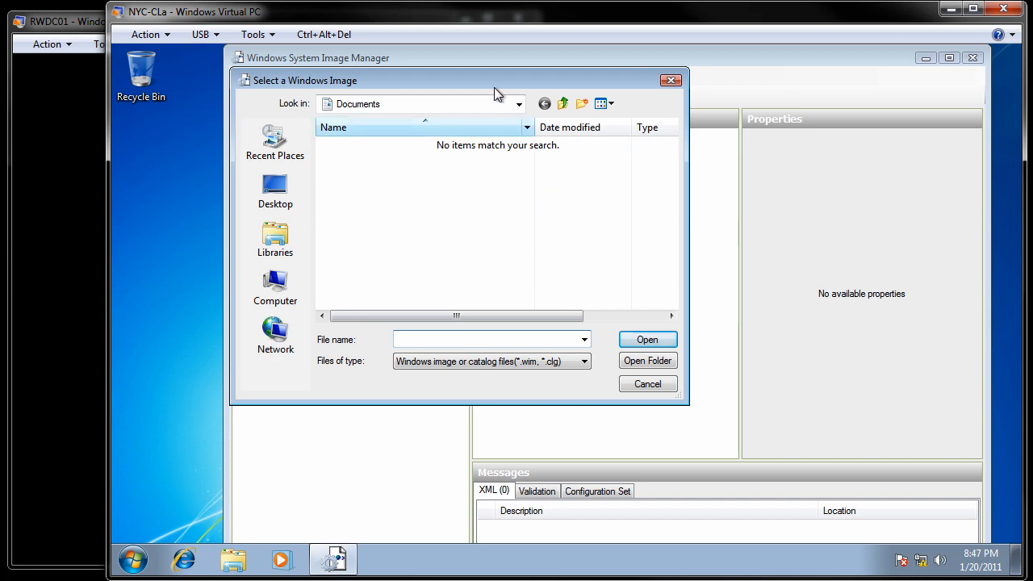
pyautogui.moveTo(488, 82); pyautogui.dragTo(521, 96)
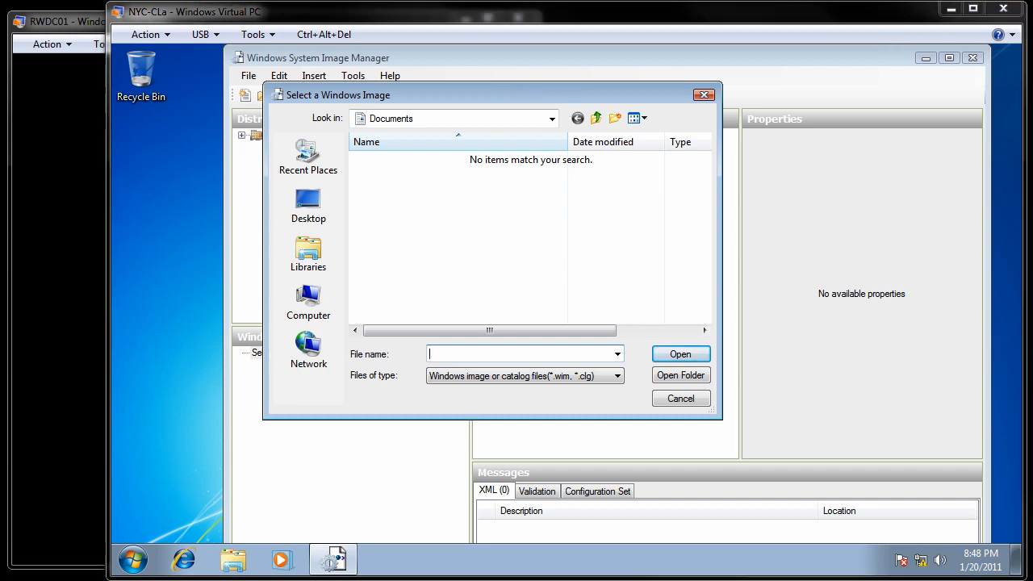
pyautogui.hotkey('ctrl', 'v')
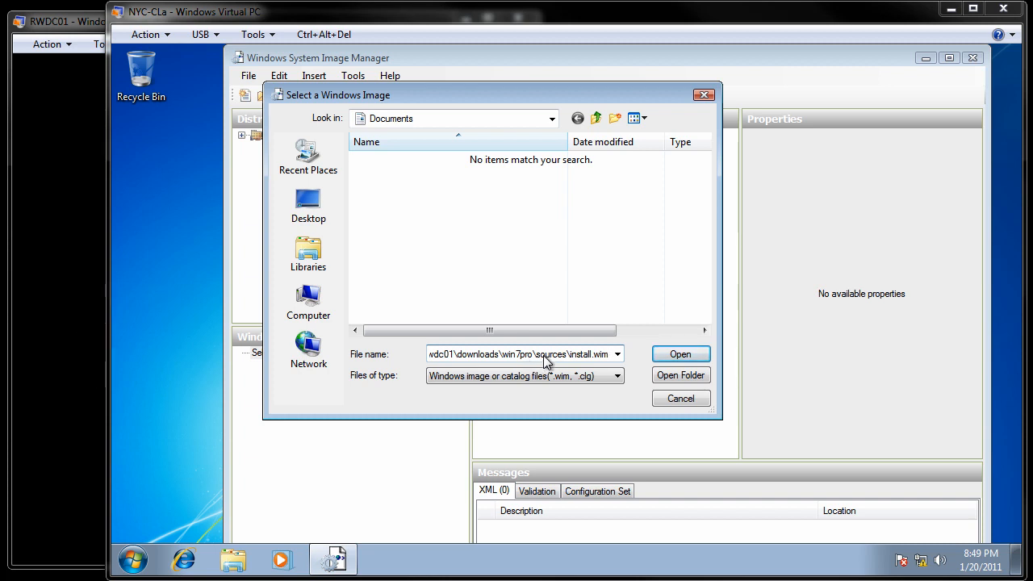
pyautogui.click(676, 353)
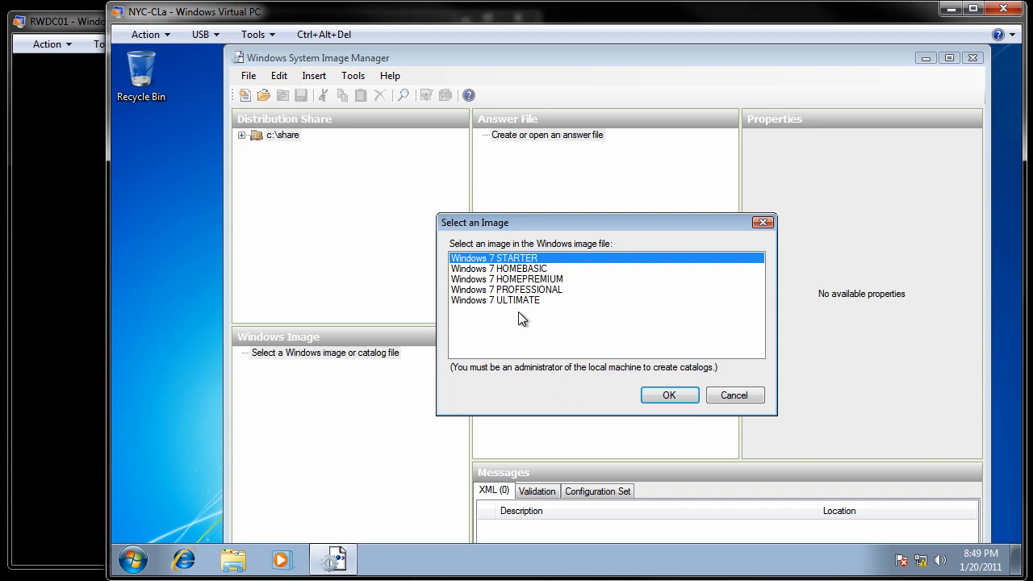
pyautogui.click(521, 291)
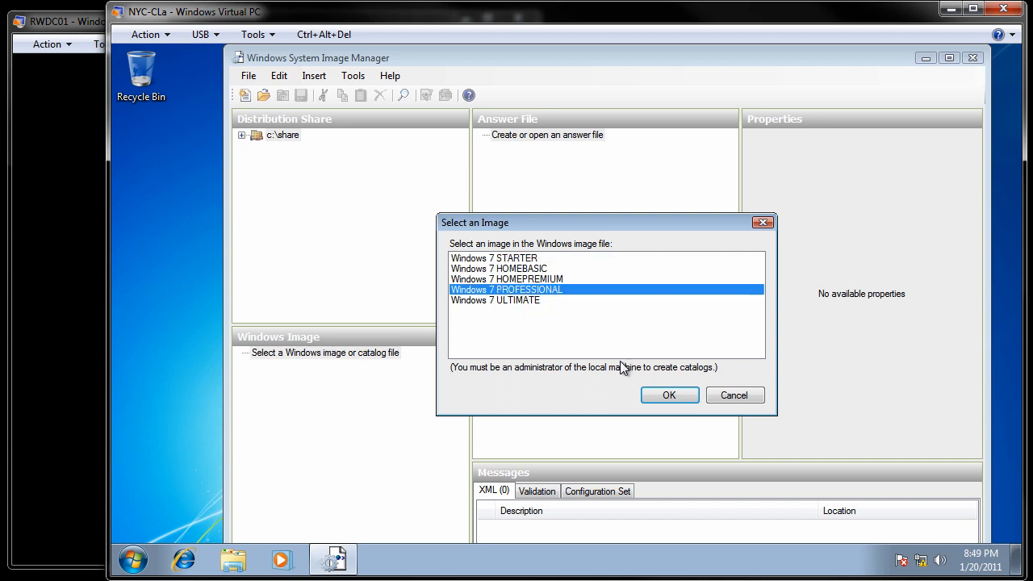
pyautogui.click(669, 396)
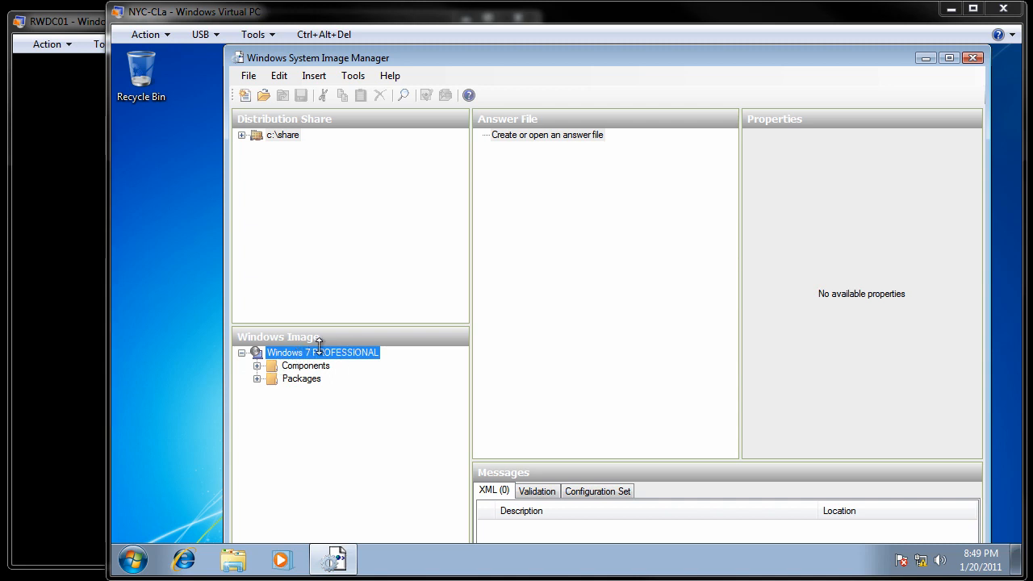
pyautogui.click(249, 76)
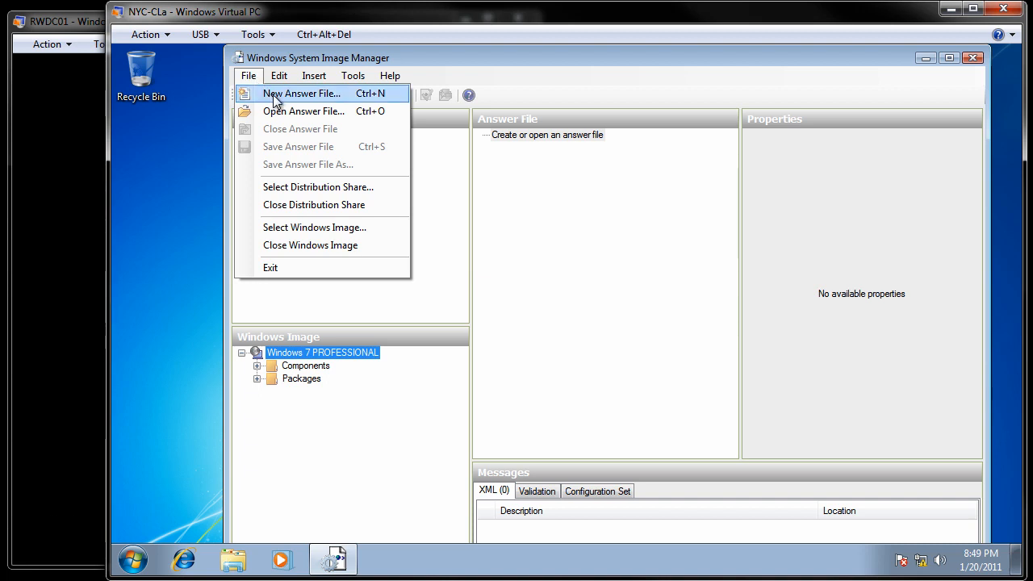
pyautogui.click(274, 95)
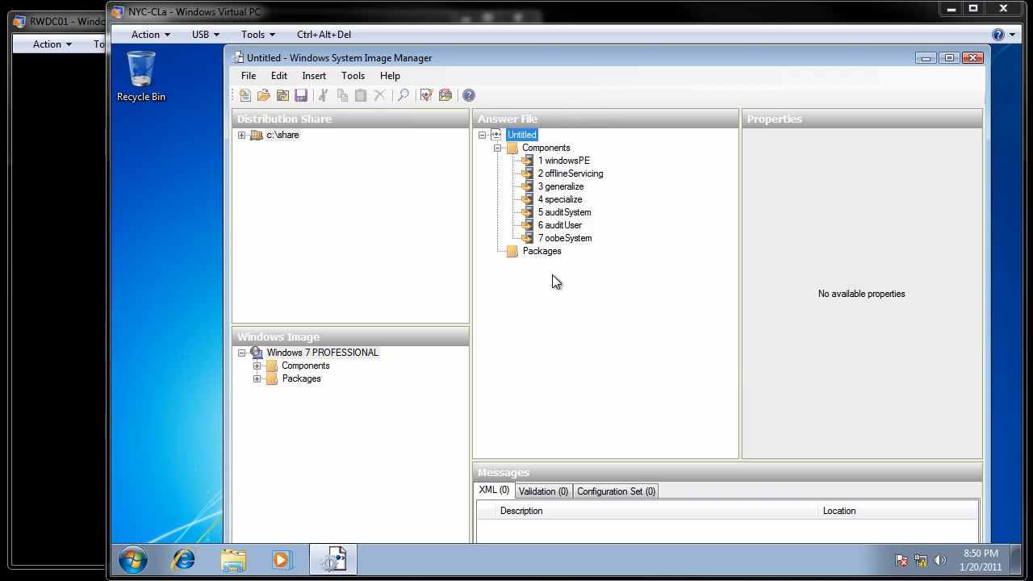
# - Add the CreatePartition setting from Microsoft-Windows-Setup's DiskConfiguration in the Windows 7 PROFESSIONAL image to pass 1 windowsPE
pyautogui.click(256, 366)
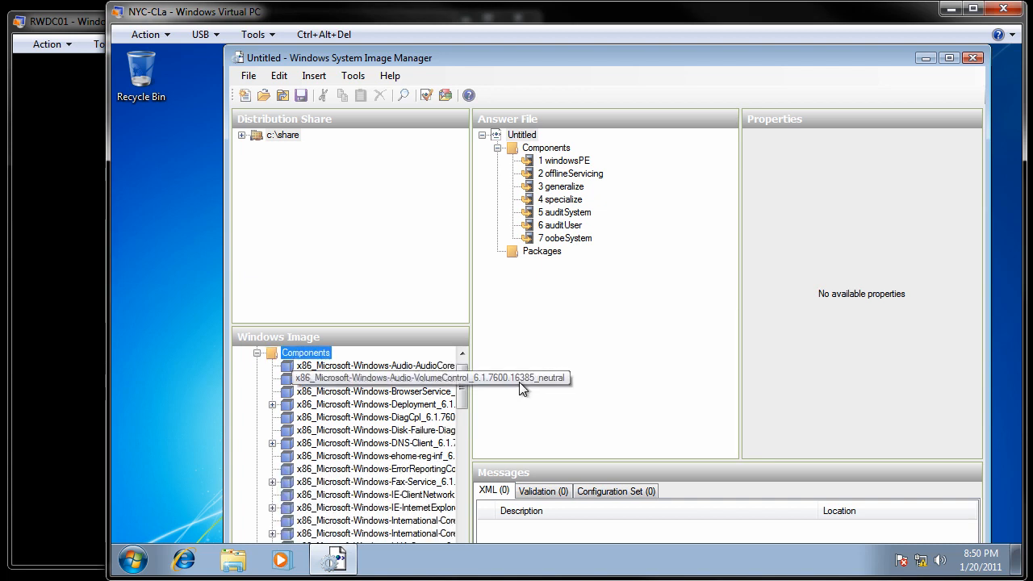
pyautogui.moveTo(462, 375); pyautogui.dragTo(471, 466)
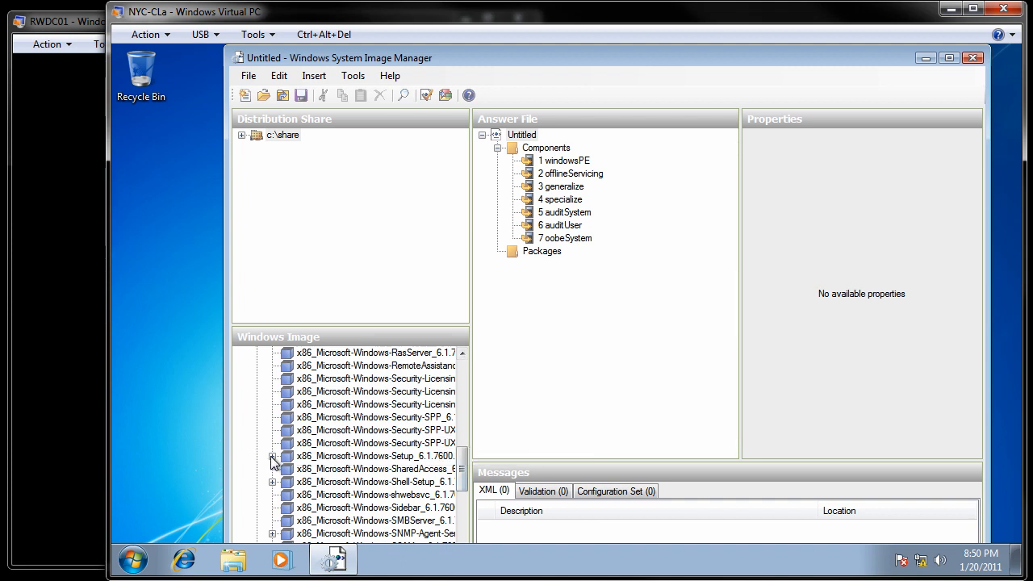
pyautogui.doubleClick(310, 460)
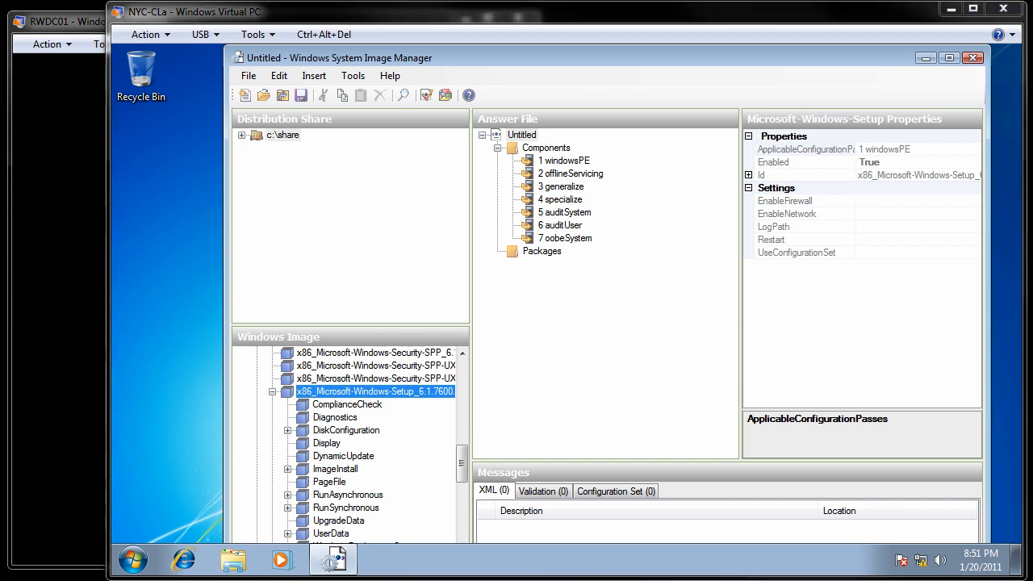
pyautogui.click(289, 431)
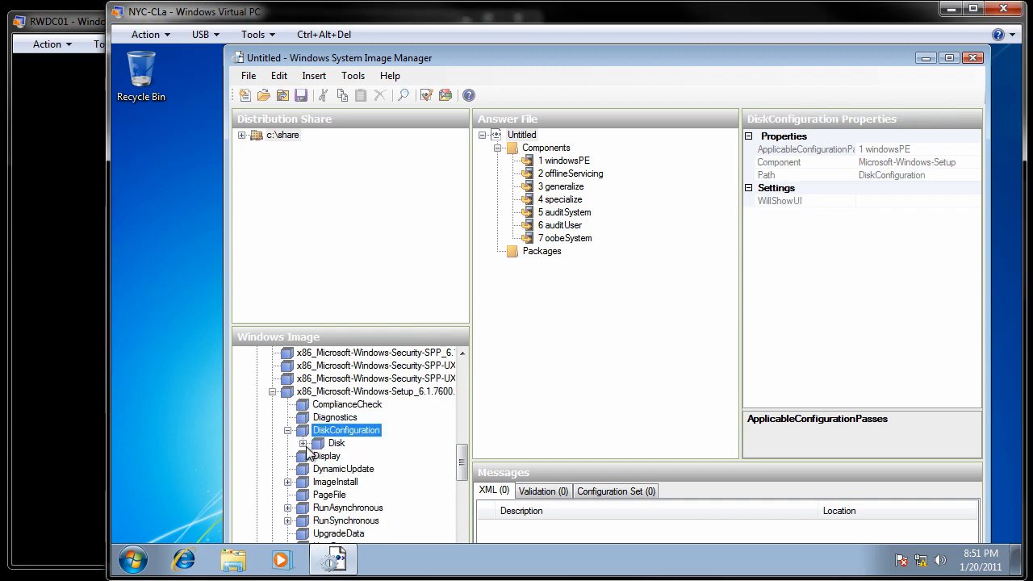
pyautogui.click(304, 444)
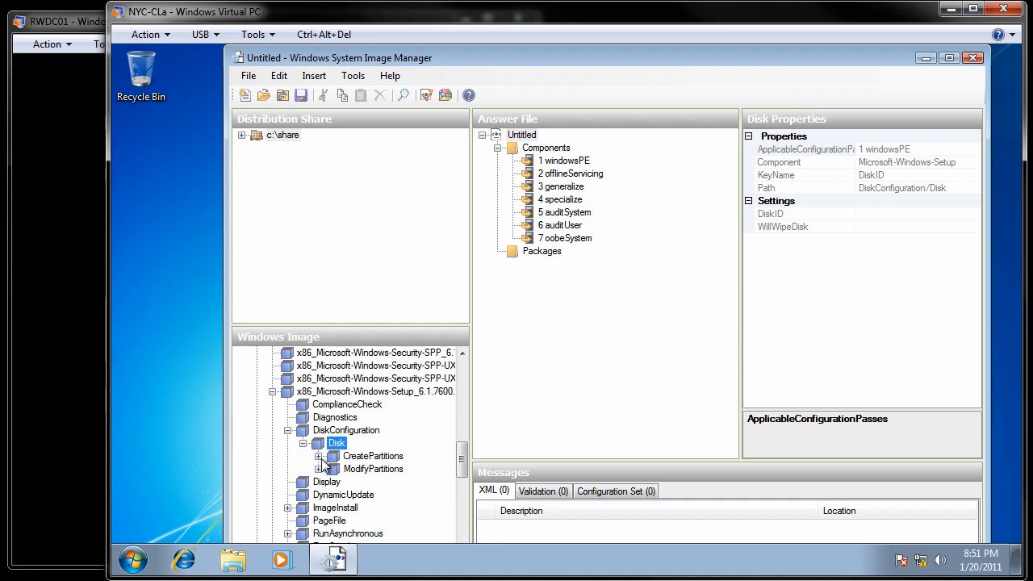
pyautogui.click(320, 455)
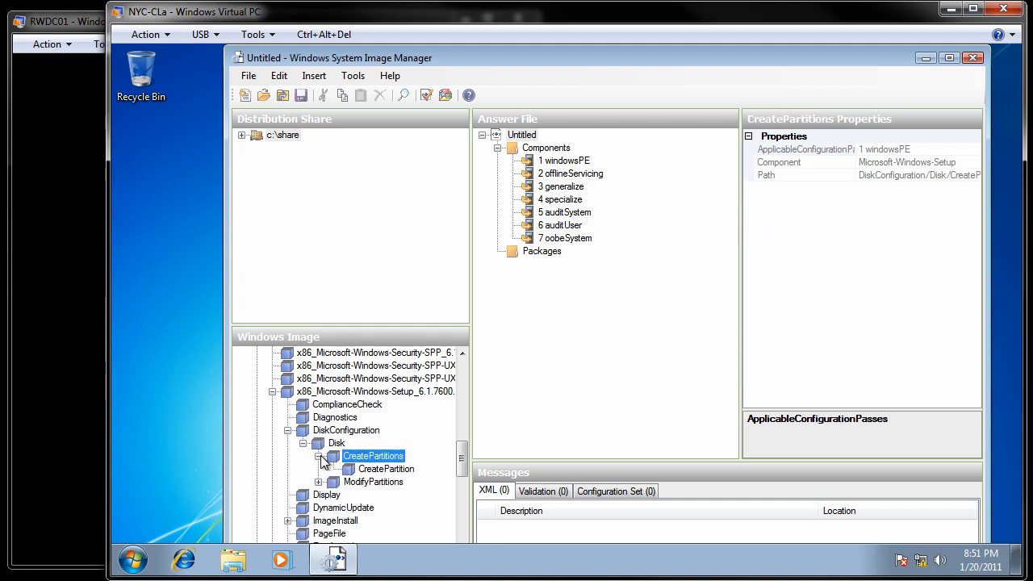
pyautogui.rightClick(384, 477)
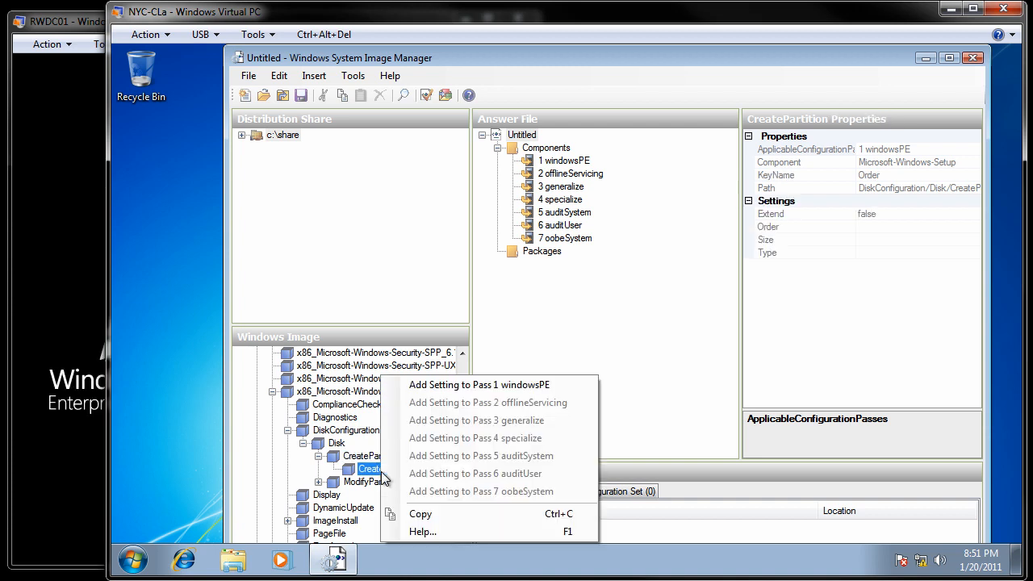
pyautogui.click(453, 386)
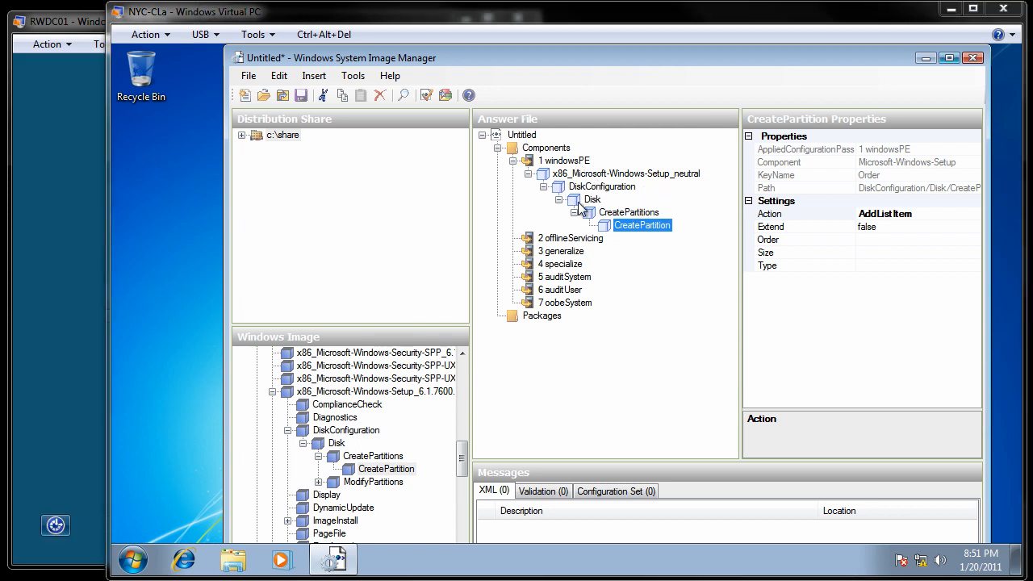
# - Add the ModifyPartition setting under the image's DiskConfiguration Disk component to pass 1 windowsPE
pyautogui.doubleClick(327, 484)
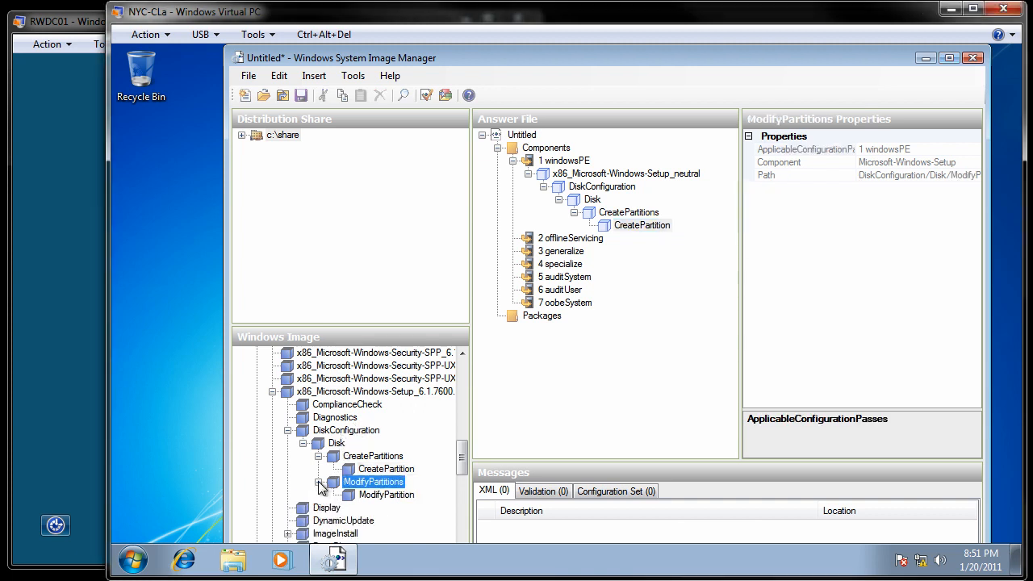
pyautogui.rightClick(385, 498)
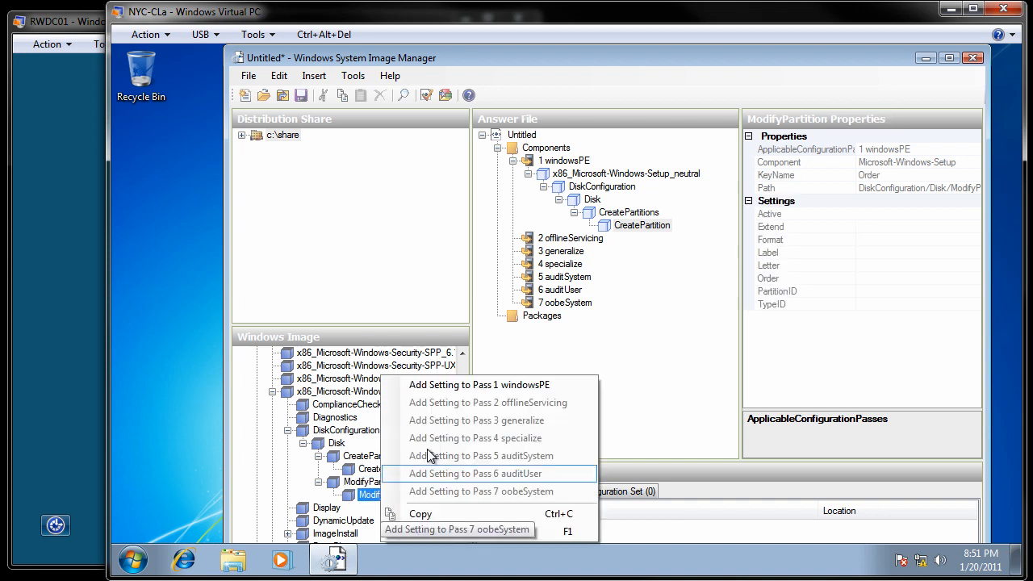
pyautogui.click(449, 388)
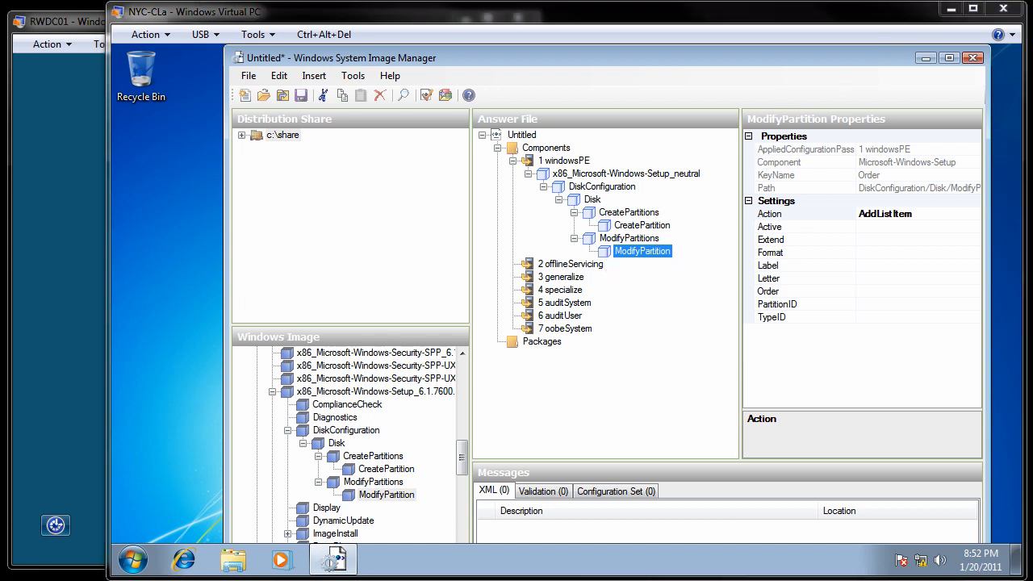
# - Set the answer file's Disk item to DiskID 0 with WillWipeDisk true
pyautogui.click(585, 202)
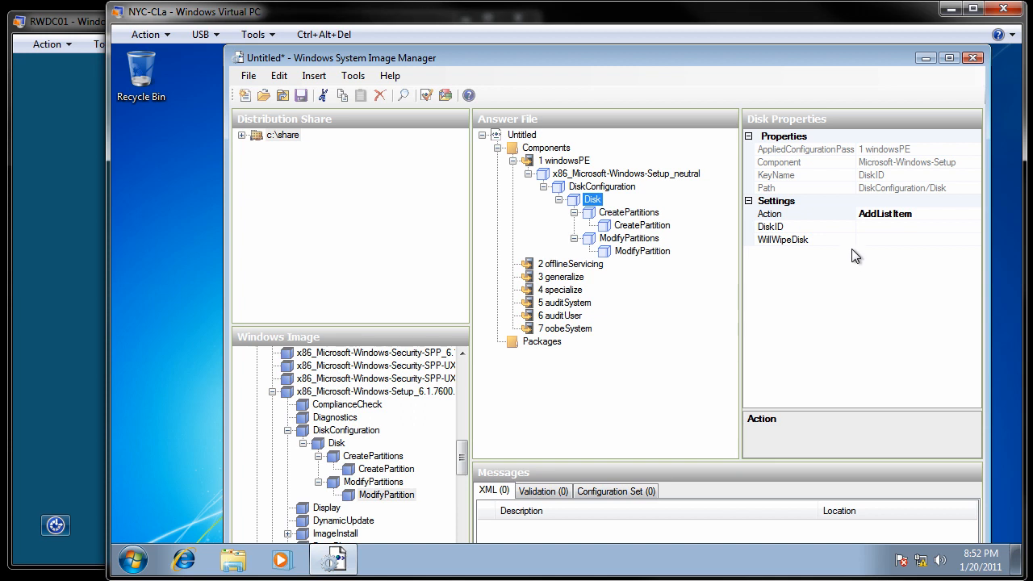
pyautogui.click(871, 228)
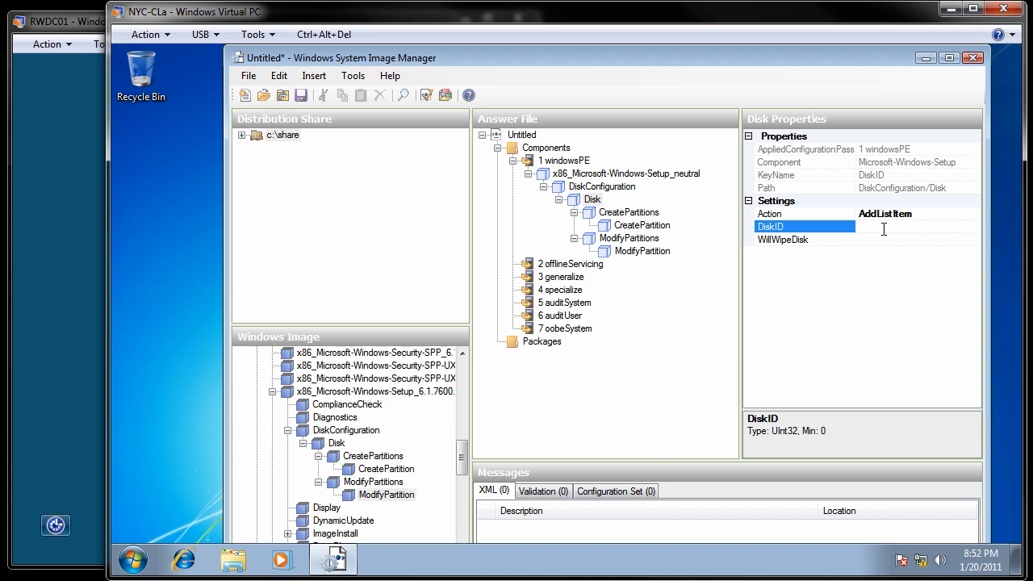
pyautogui.write('0')
pyautogui.click(835, 240)
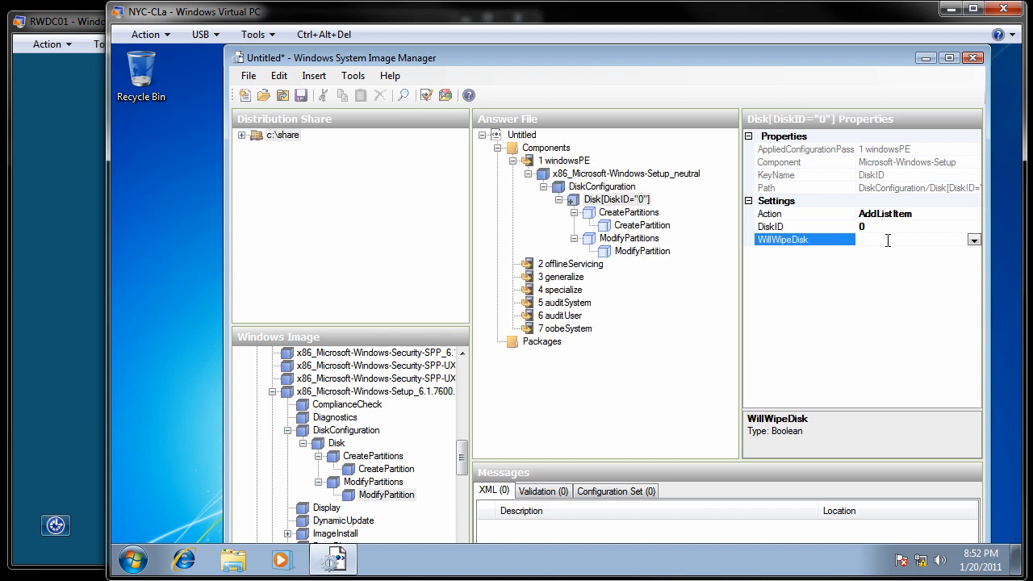
pyautogui.click(975, 240)
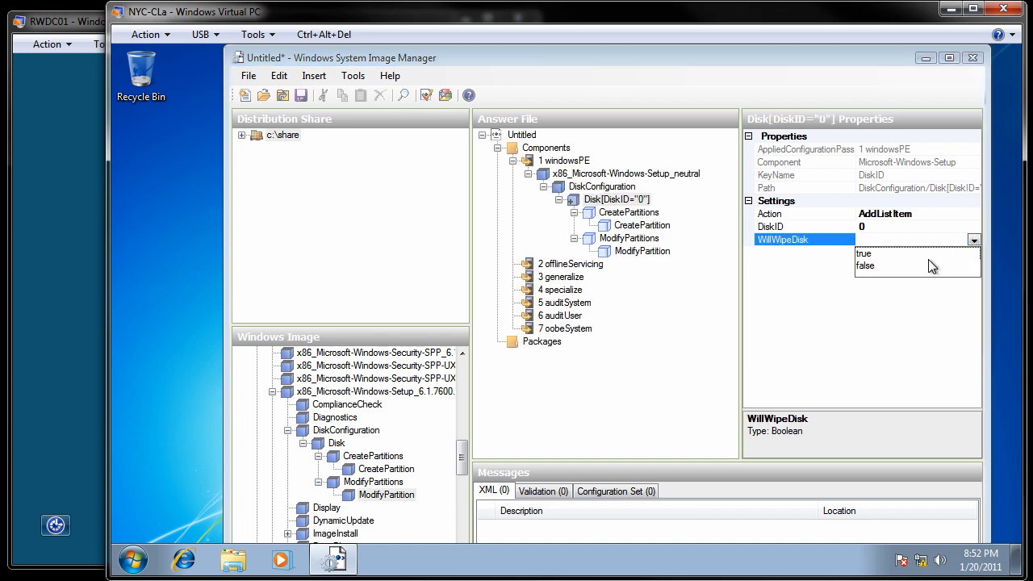
pyautogui.click(922, 255)
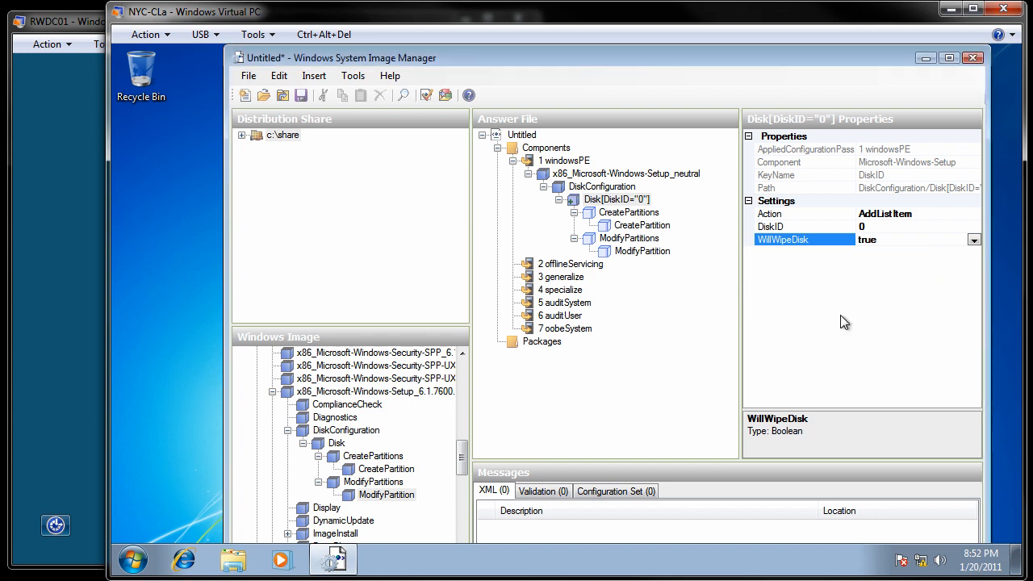
# - Configure the answer file's CreatePartition item with Extend true, Order 1 and Type Primary
pyautogui.click(641, 227)
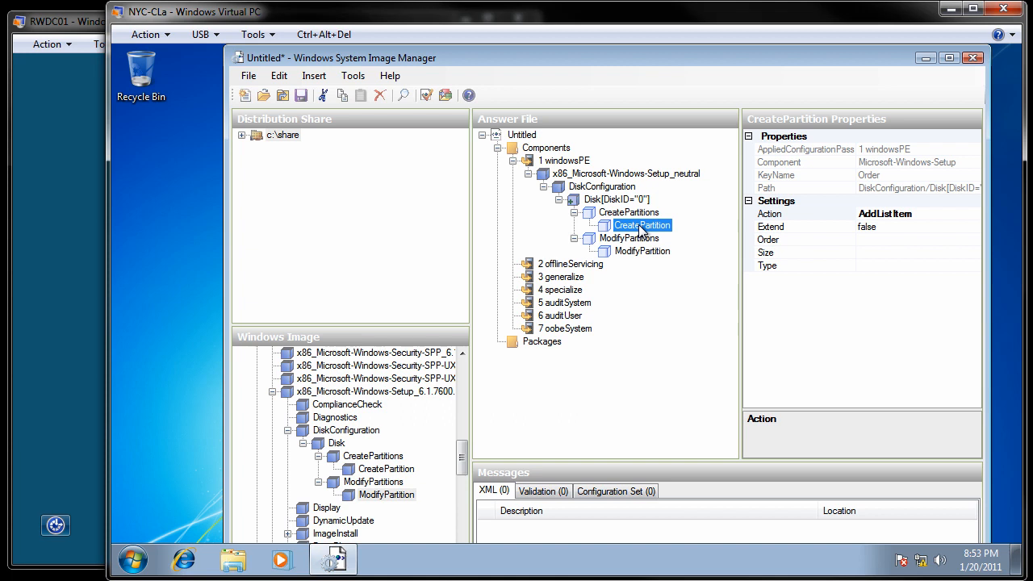
pyautogui.click(870, 231)
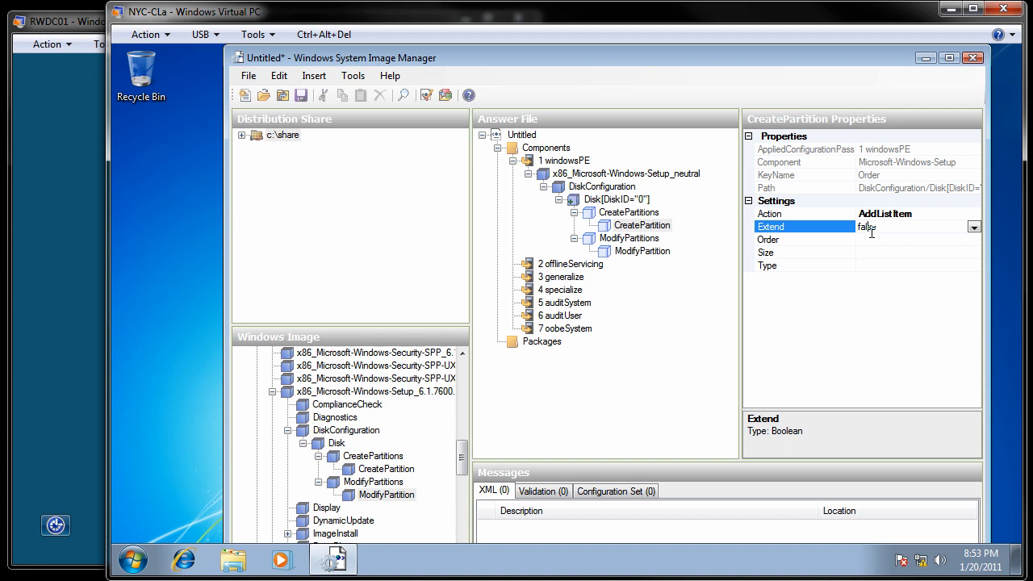
pyautogui.click(974, 227)
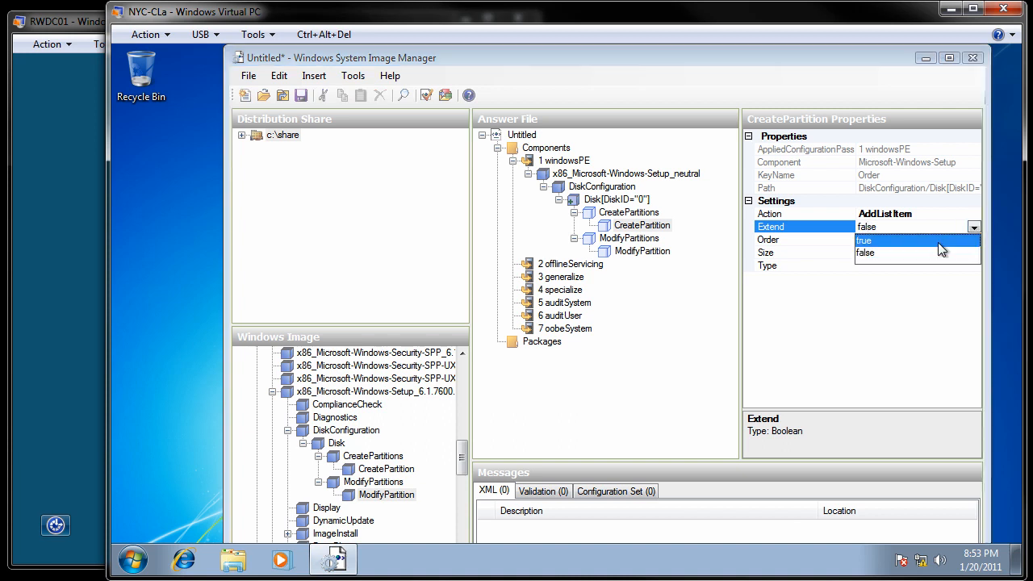
pyautogui.click(940, 250)
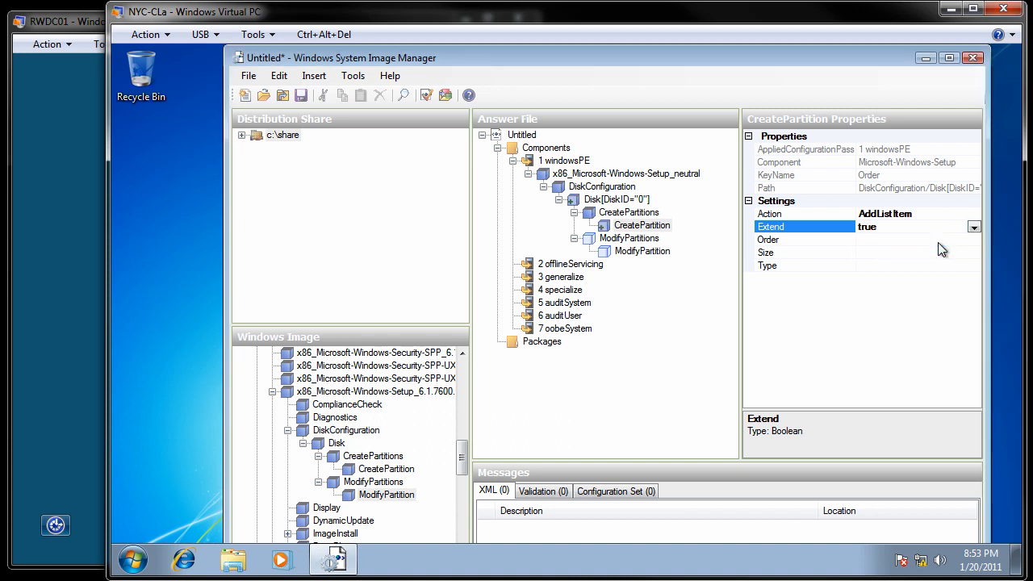
pyautogui.click(933, 239)
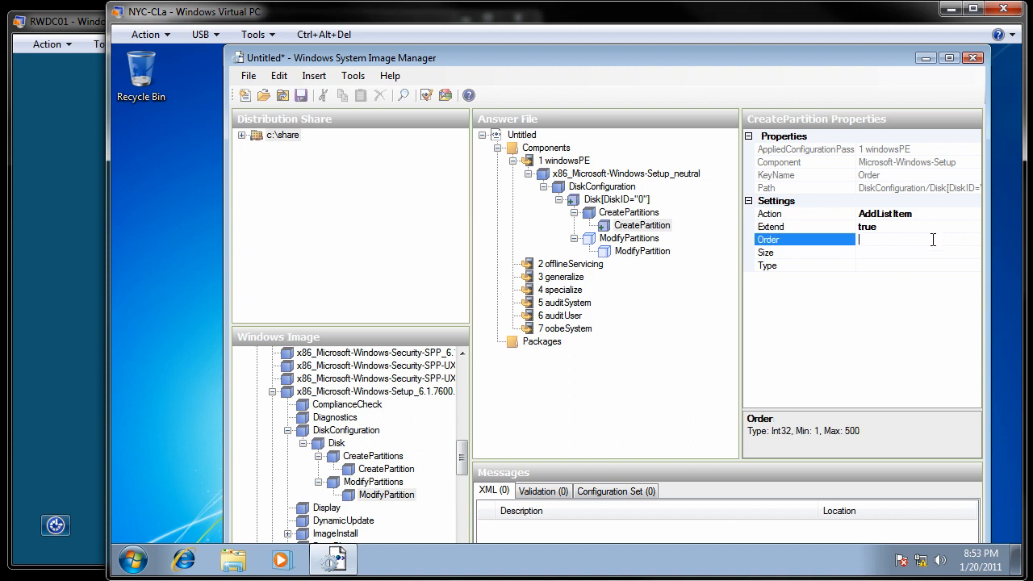
pyautogui.write('1')
pyautogui.click(879, 269)
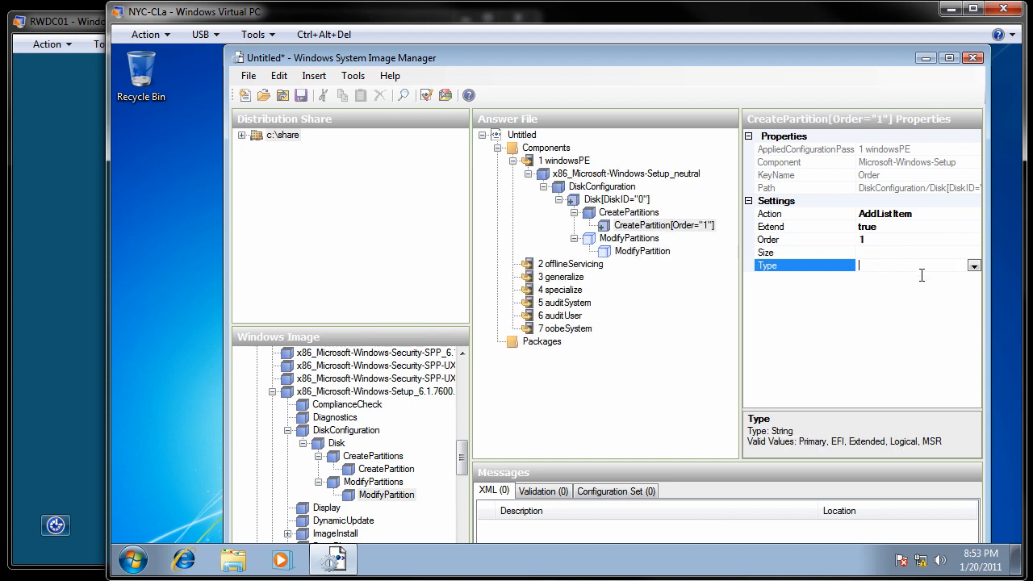
pyautogui.click(975, 267)
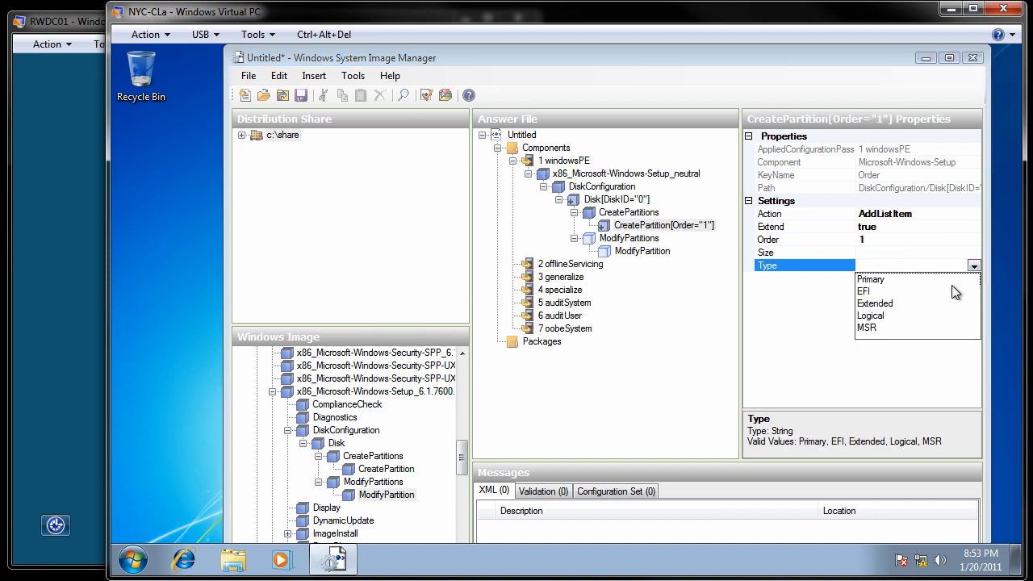
pyautogui.click(949, 279)
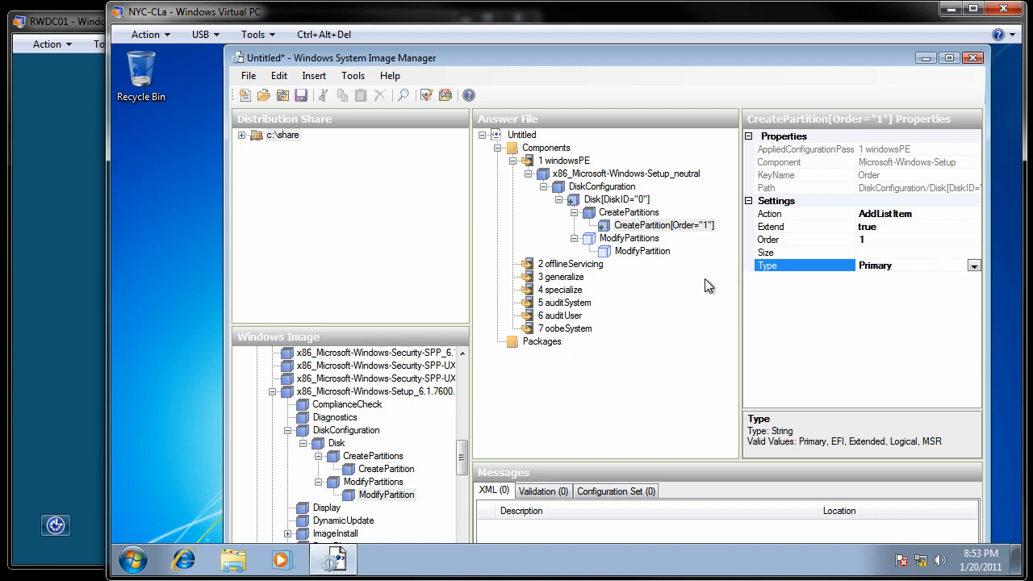
# - Set the answer file's ModifyPartition item to Active true and its format to NTFS
pyautogui.click(644, 252)
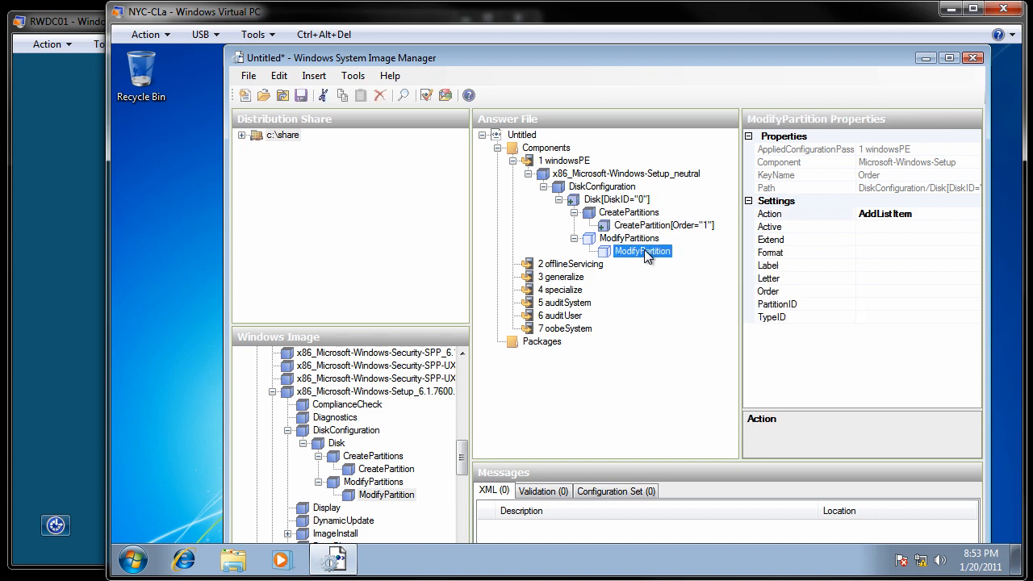
pyautogui.click(876, 227)
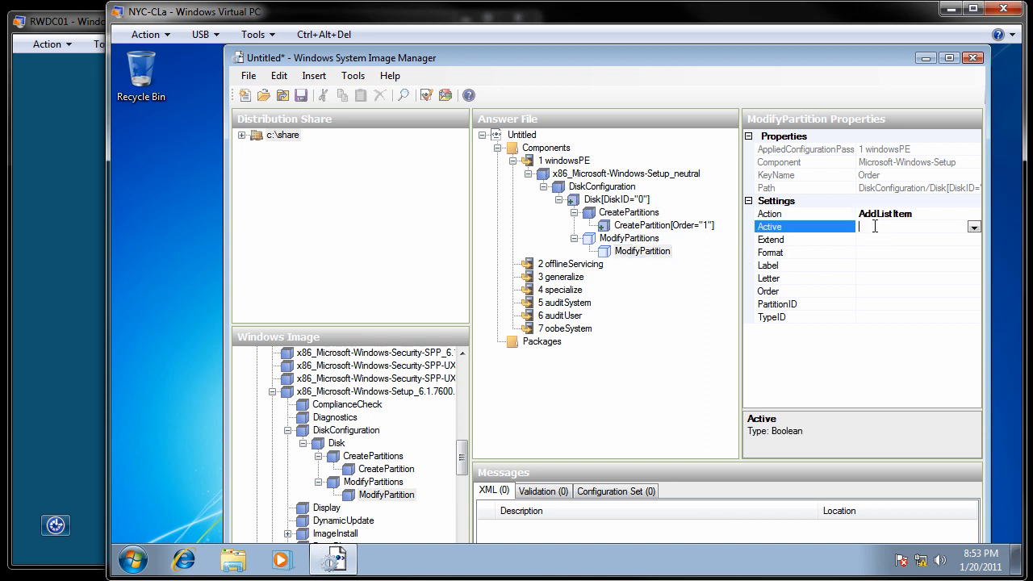
pyautogui.click(973, 228)
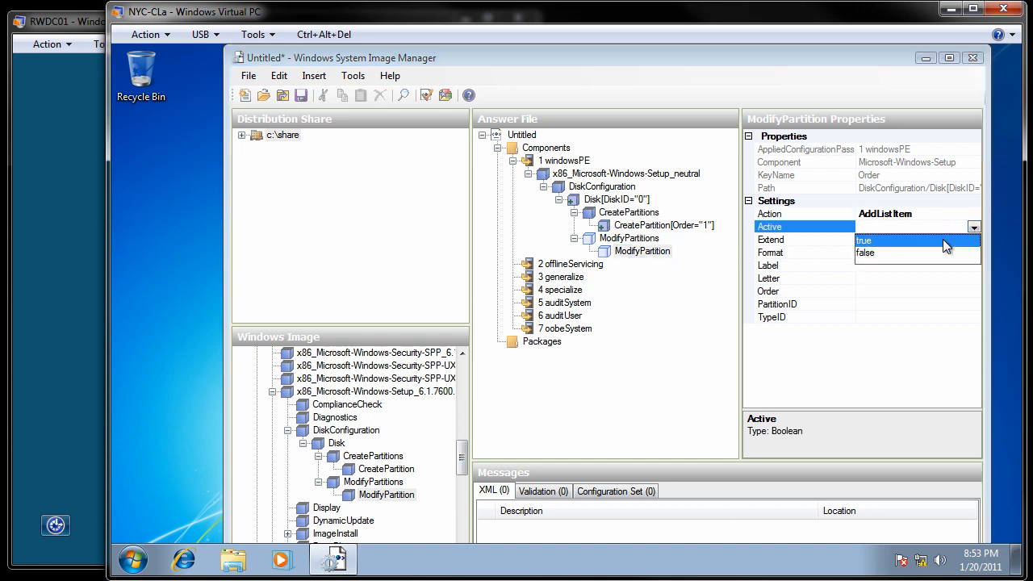
pyautogui.click(943, 239)
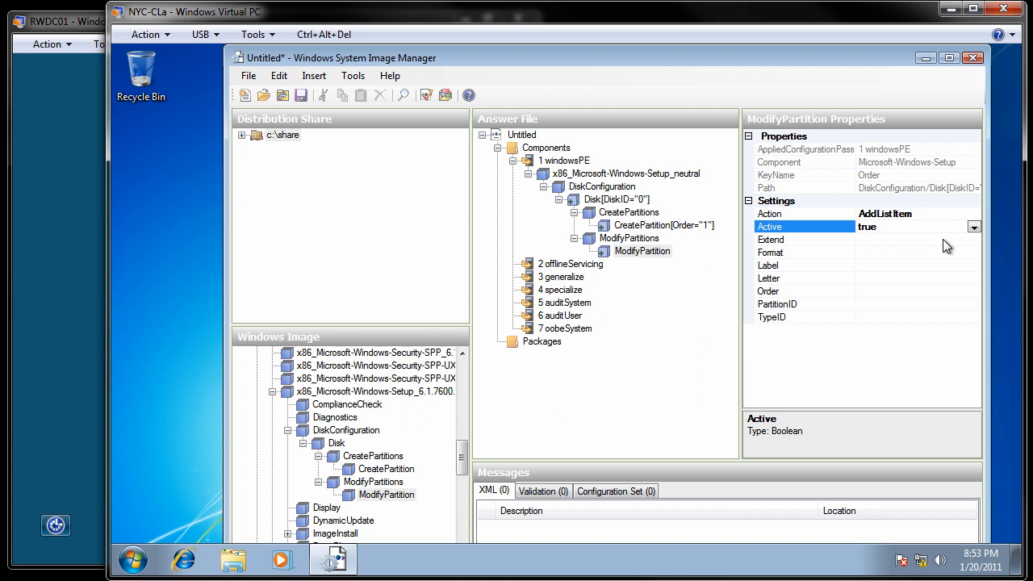
pyautogui.click(865, 253)
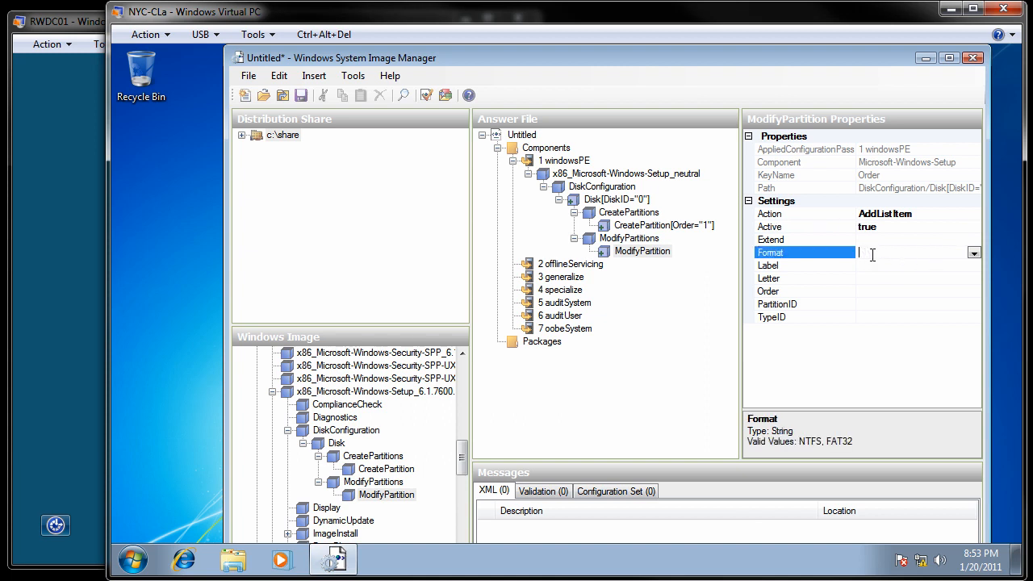
pyautogui.click(974, 252)
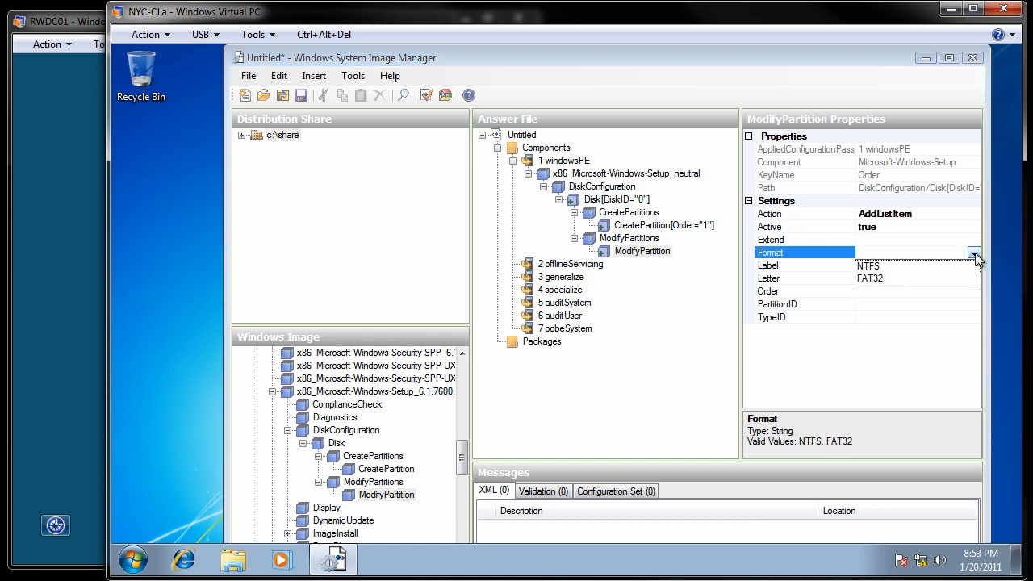
pyautogui.click(931, 266)
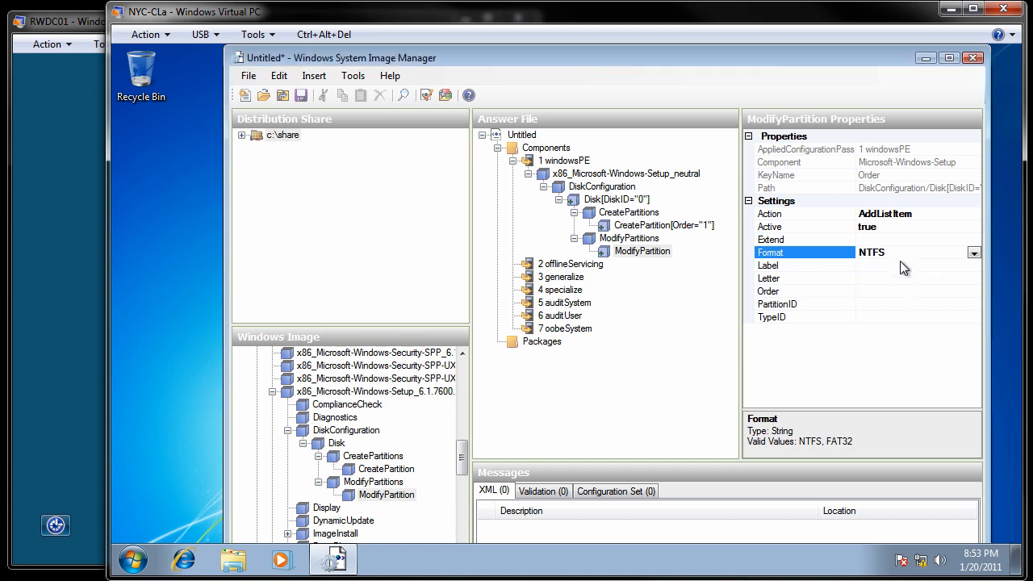
# - Label the ModifyPartition item Windows and assign it drive letter C
pyautogui.click(902, 264)
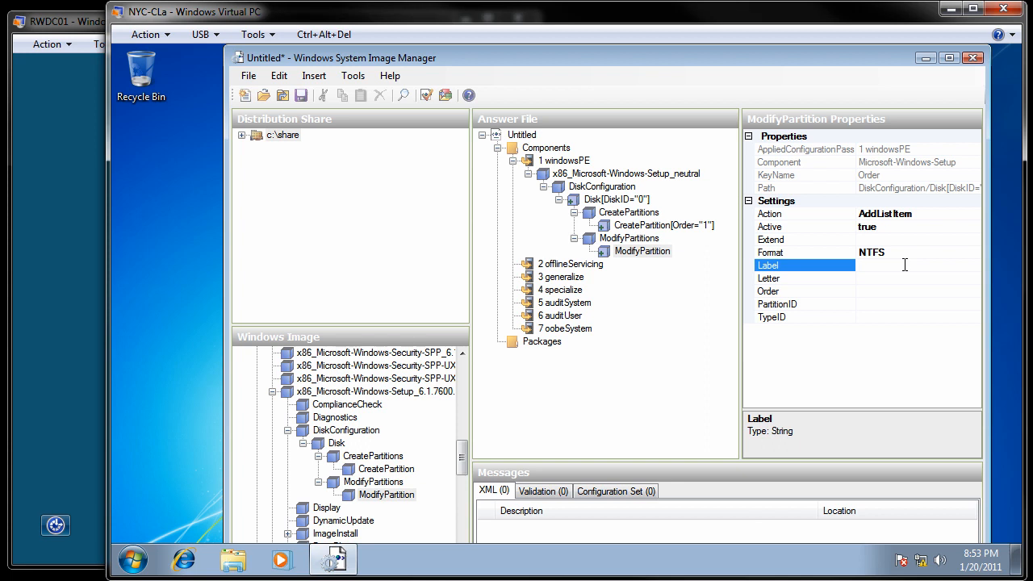
pyautogui.write('Windows')
pyautogui.click(872, 279)
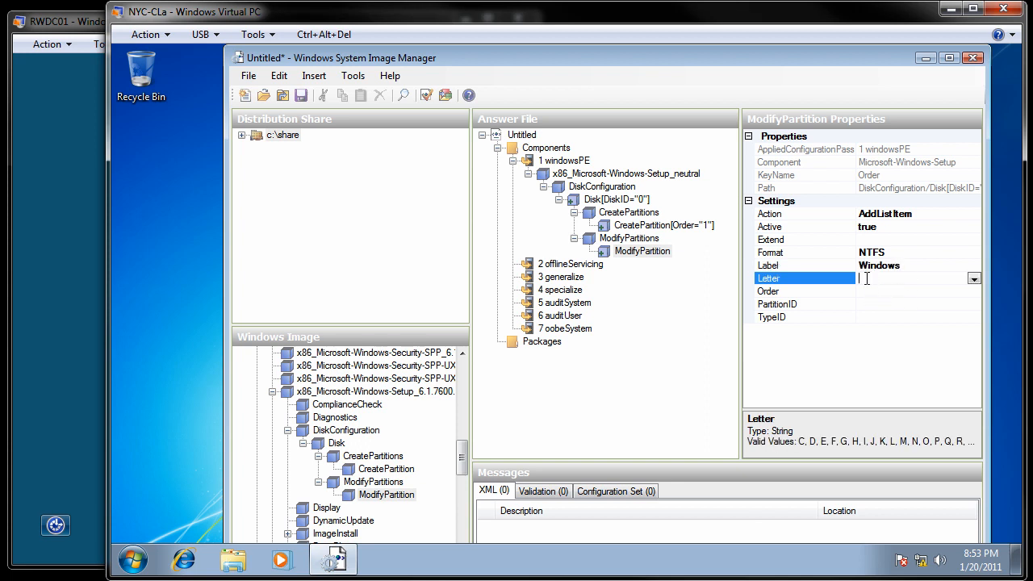
pyautogui.click(976, 279)
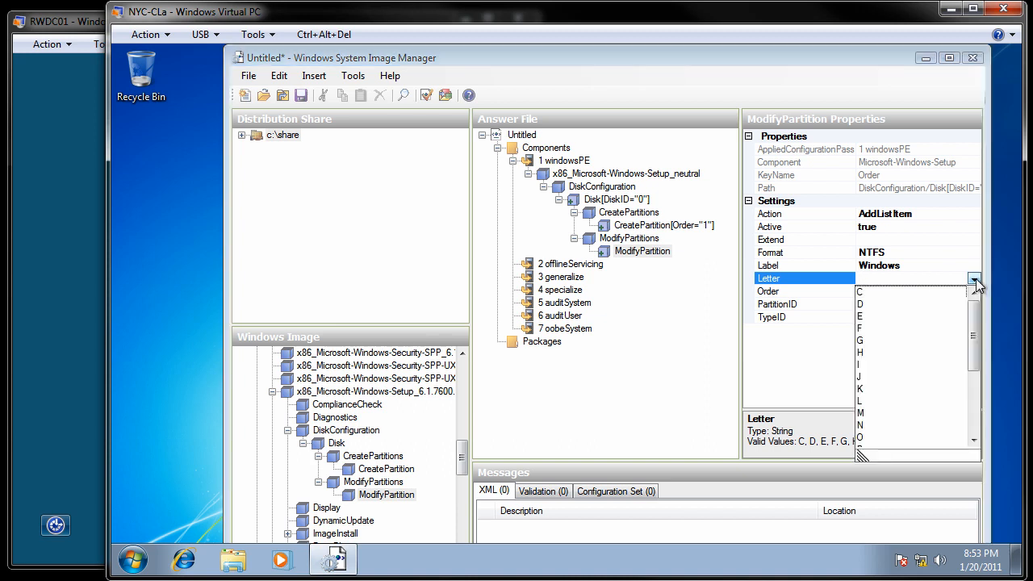
pyautogui.click(932, 294)
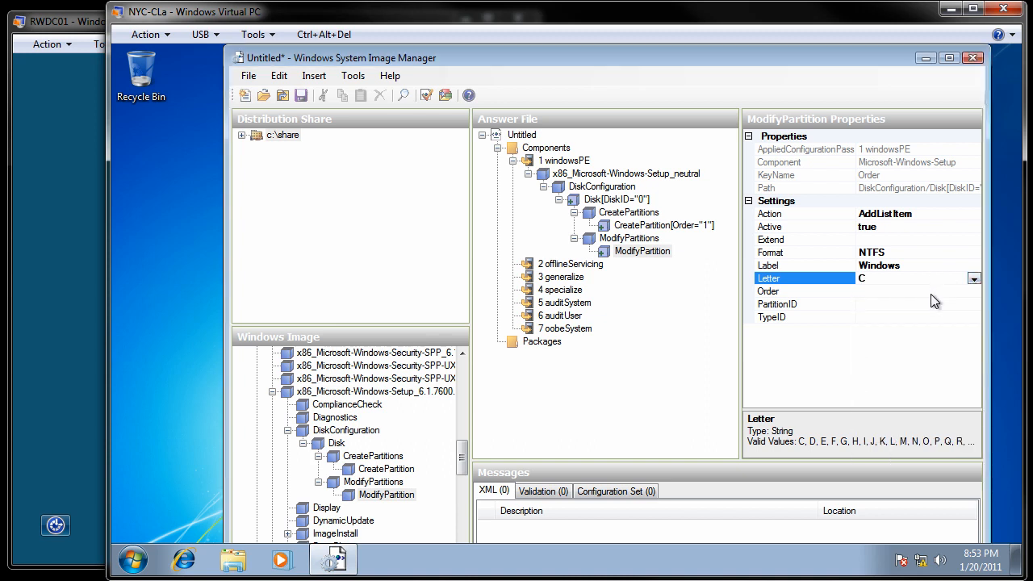
# - Set the ModifyPartition item's Order and PartitionID to 1 and validate the answer file
pyautogui.click(885, 290)
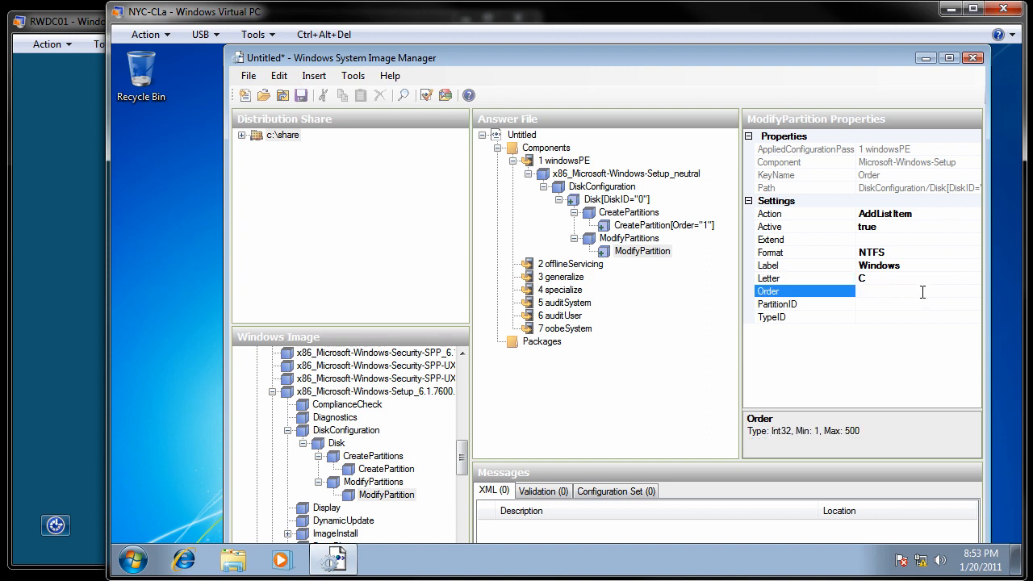
pyautogui.write('1')
pyautogui.click(914, 305)
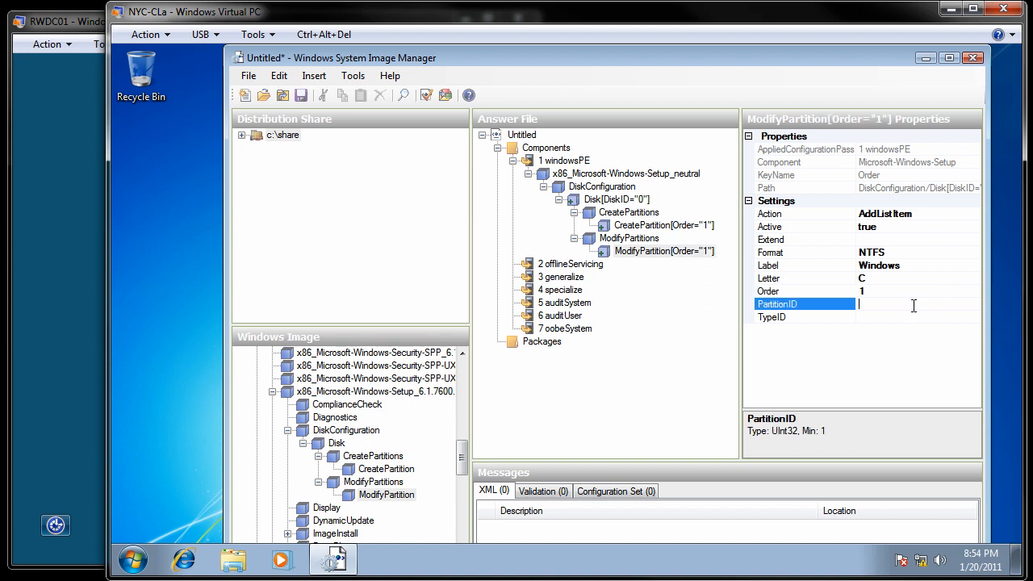
pyautogui.write('1')
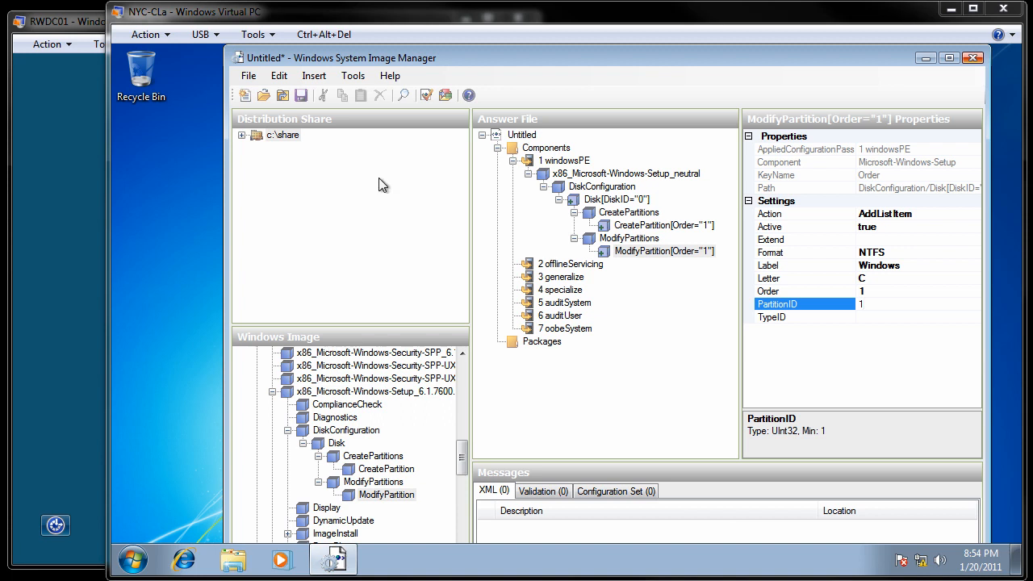
pyautogui.click(353, 76)
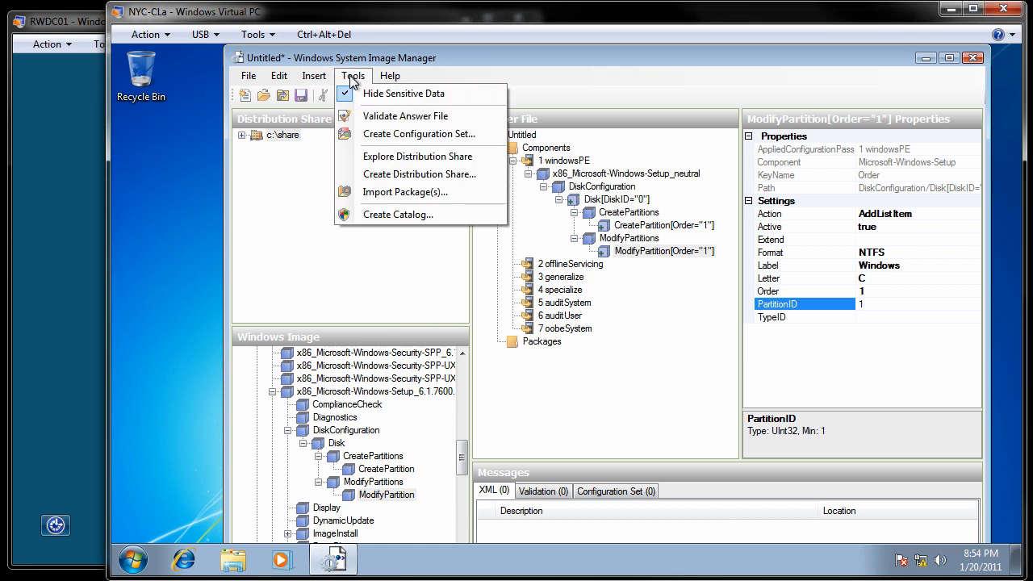
pyautogui.click(379, 115)
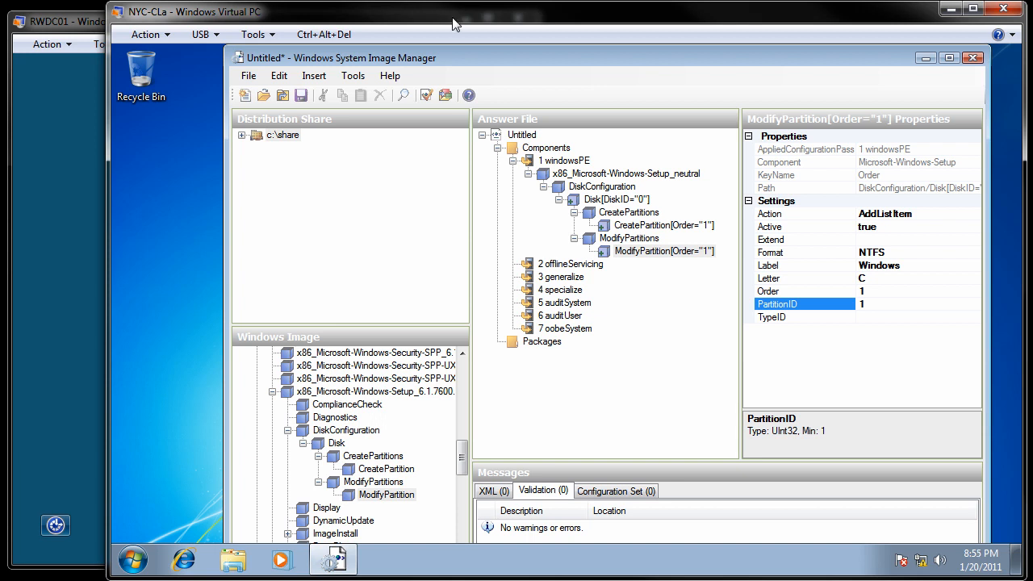
# - Create a configuration set in a new c:\share\configset folder and close System Image Manager without saving the answer file
pyautogui.click(357, 77)
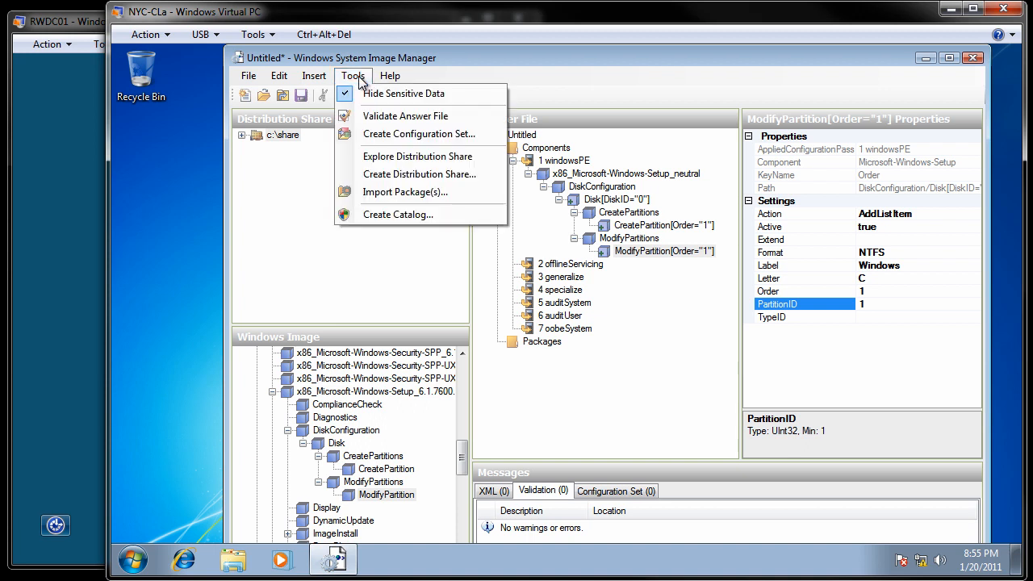
pyautogui.click(374, 136)
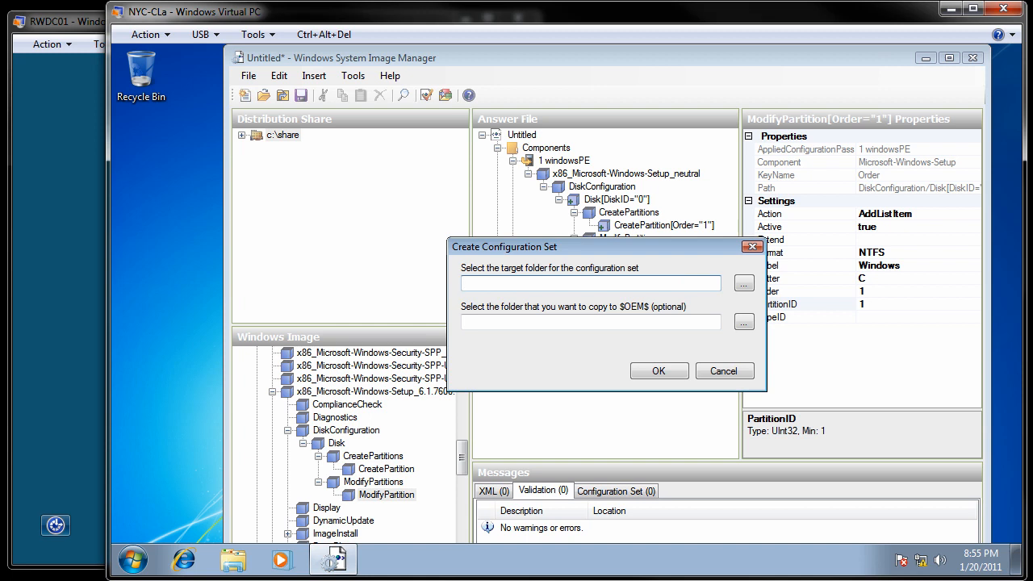
pyautogui.write('c:\\share\\configset')
pyautogui.click(658, 373)
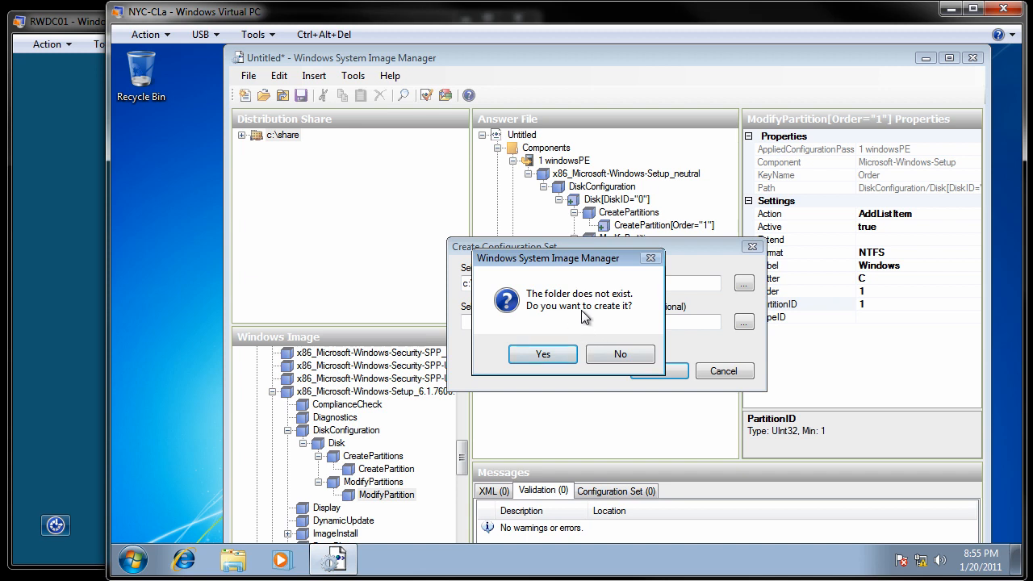
pyautogui.click(543, 354)
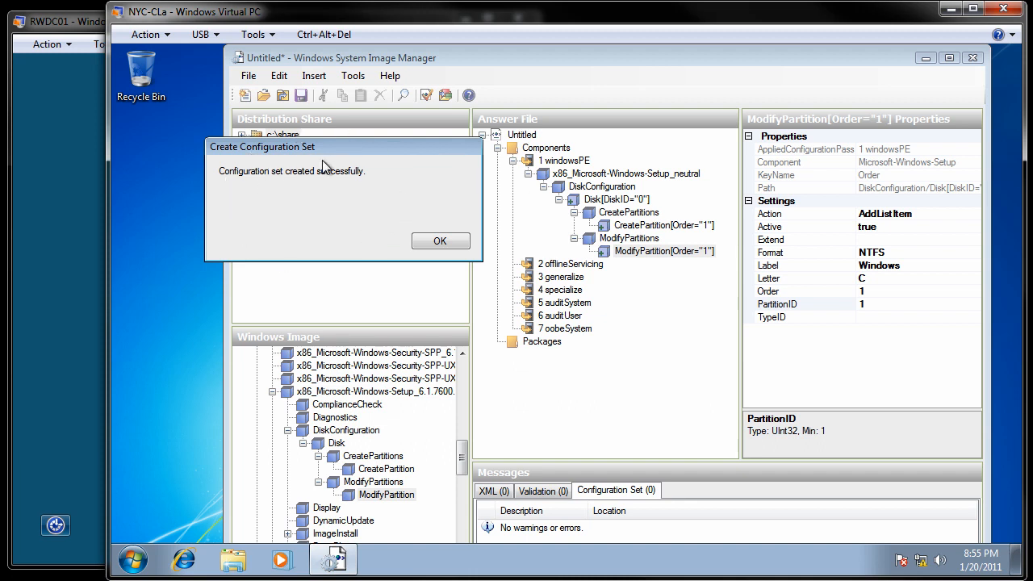
pyautogui.click(440, 241)
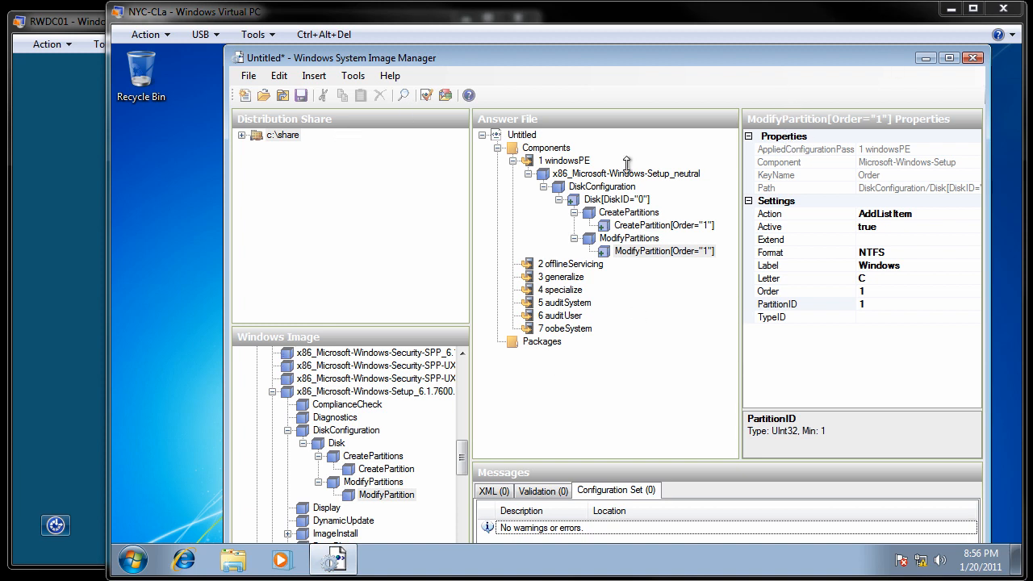
pyautogui.click(973, 58)
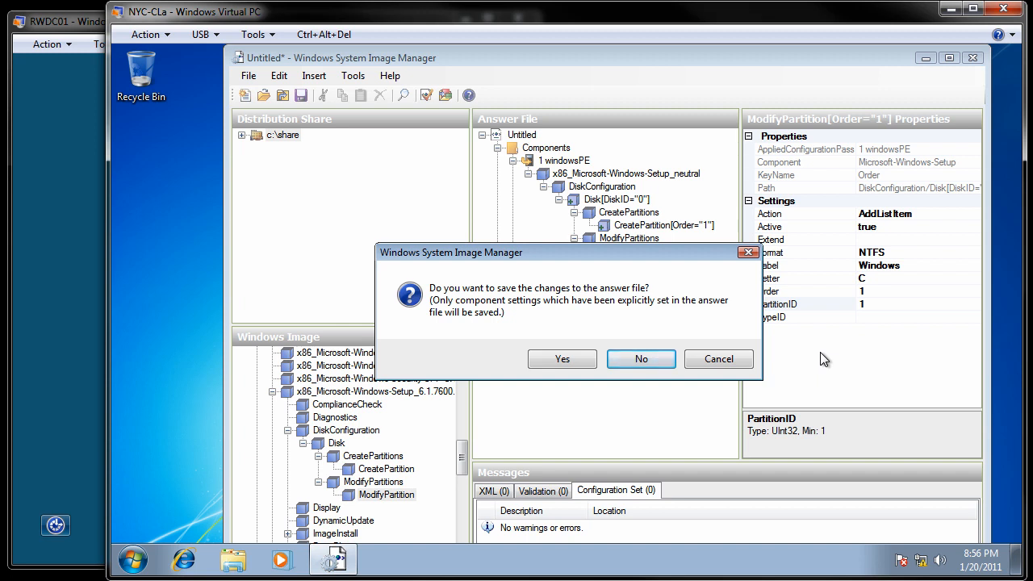
pyautogui.click(642, 359)
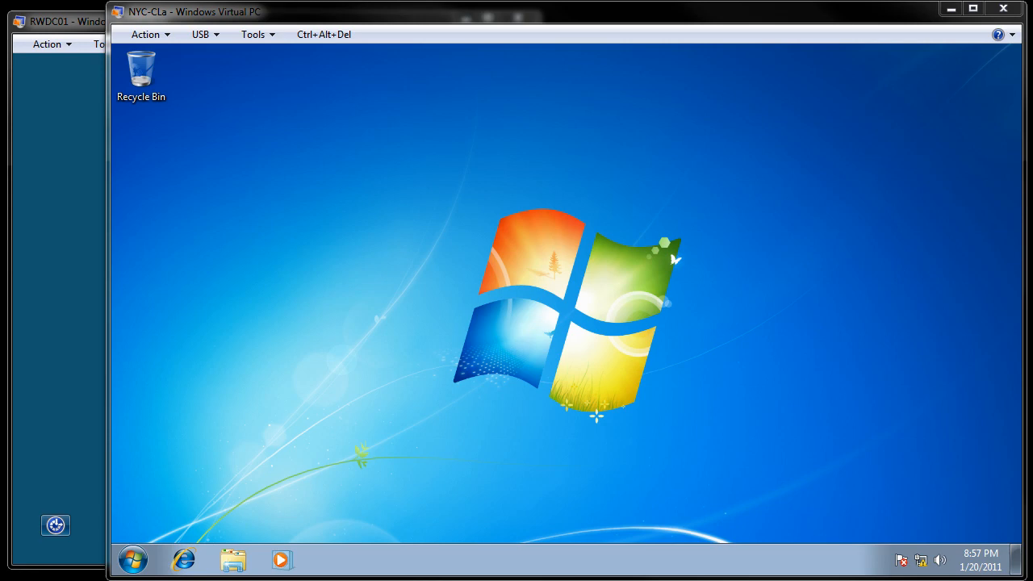
# - Open the Microsoft Windows AIK Deployment Tools Command Prompt as administrator
pyautogui.click(132, 563)
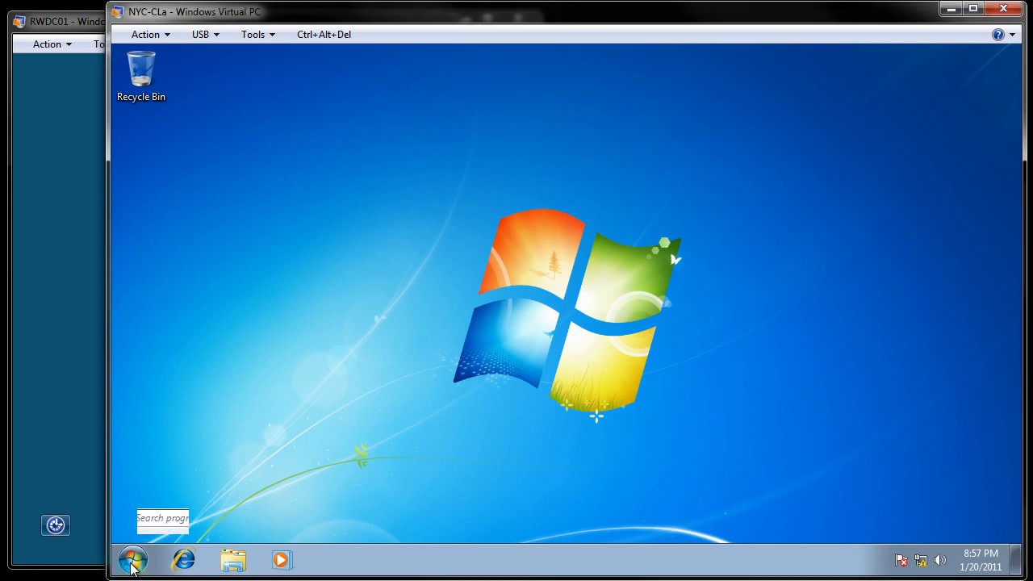
pyautogui.click(182, 488)
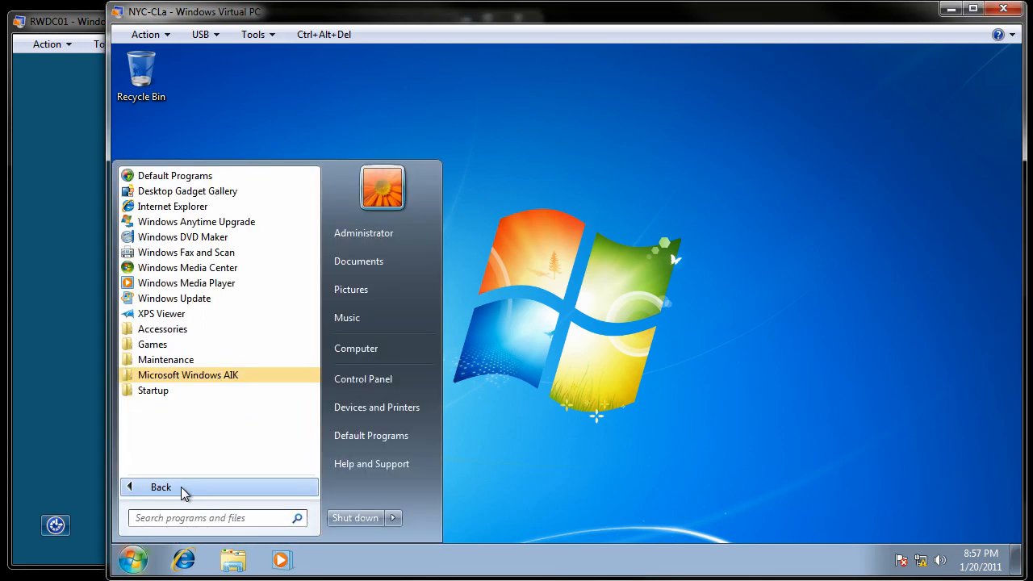
pyautogui.click(204, 382)
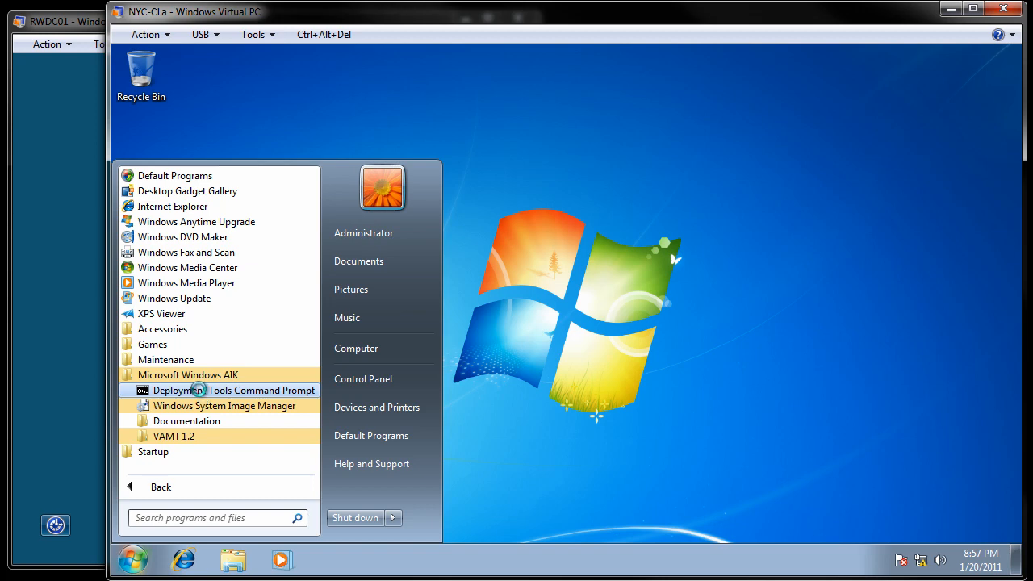
pyautogui.rightClick(202, 395)
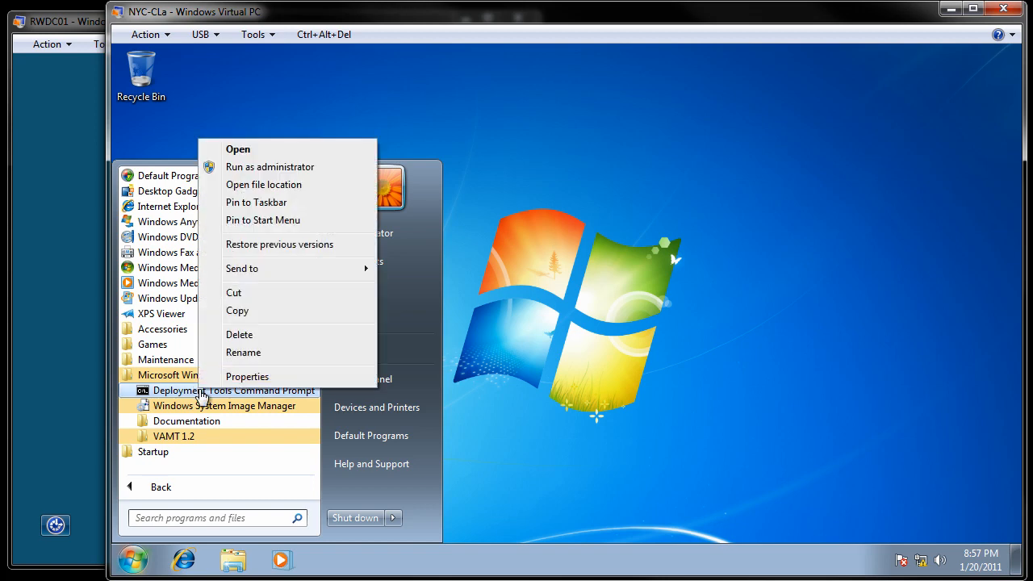
pyautogui.click(269, 167)
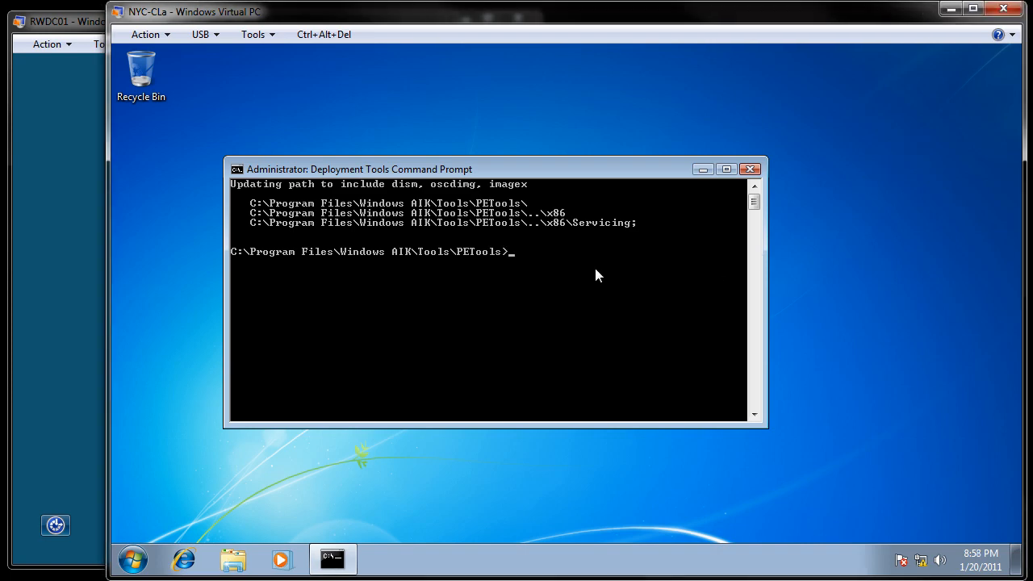
# - Run copype to create an x86 Windows PE build directory at c:\winpe
pyautogui.write('copype.c')
pyautogui.write('winp')
pyautogui.write('e')
pyautogui.press('Return')
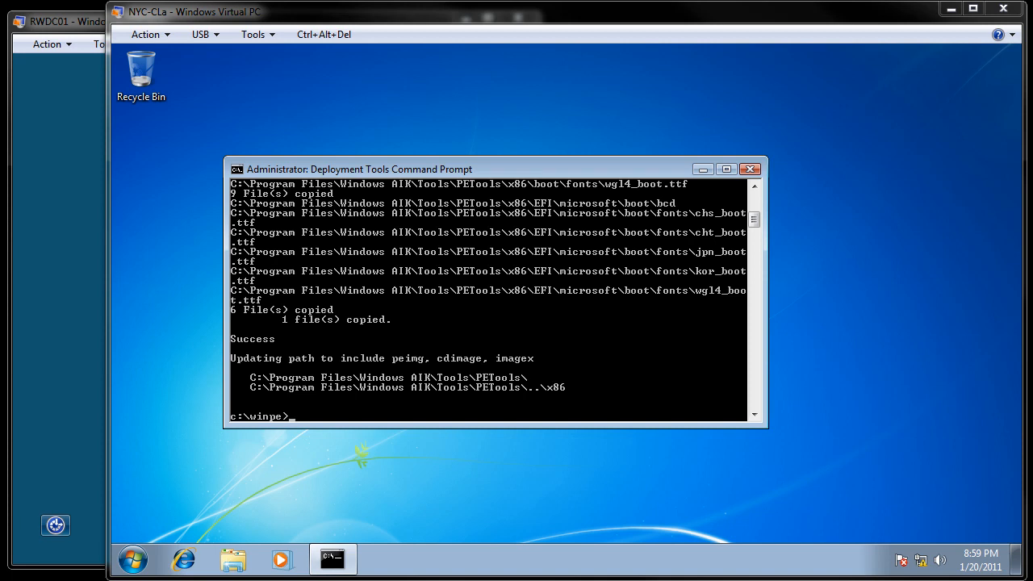
# - Copy c:\winpe\winpe.wim to c:\winpe\ISO\sources\boot.wim from the command prompt
pyautogui.click(913, 257)
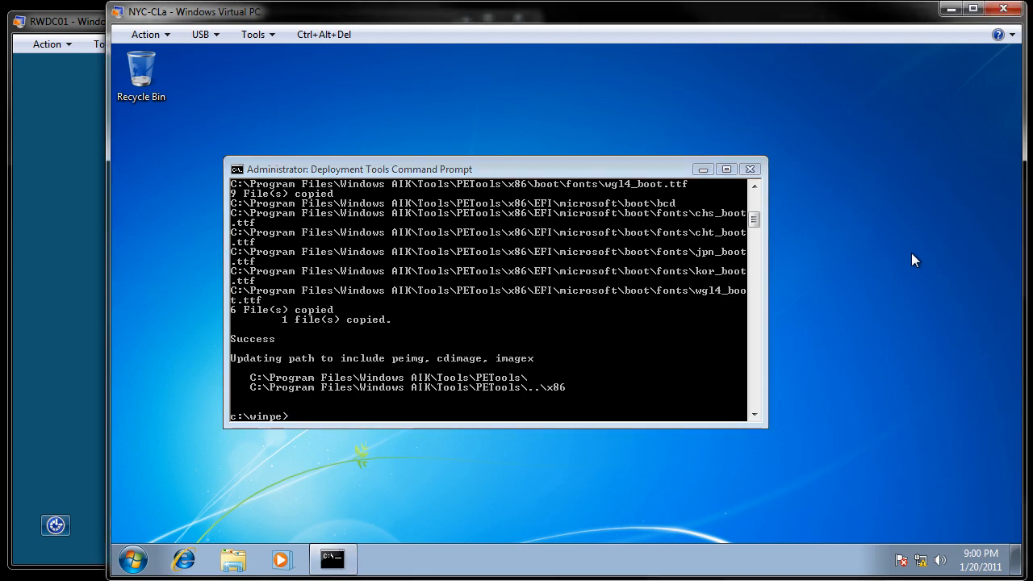
pyautogui.click(434, 415)
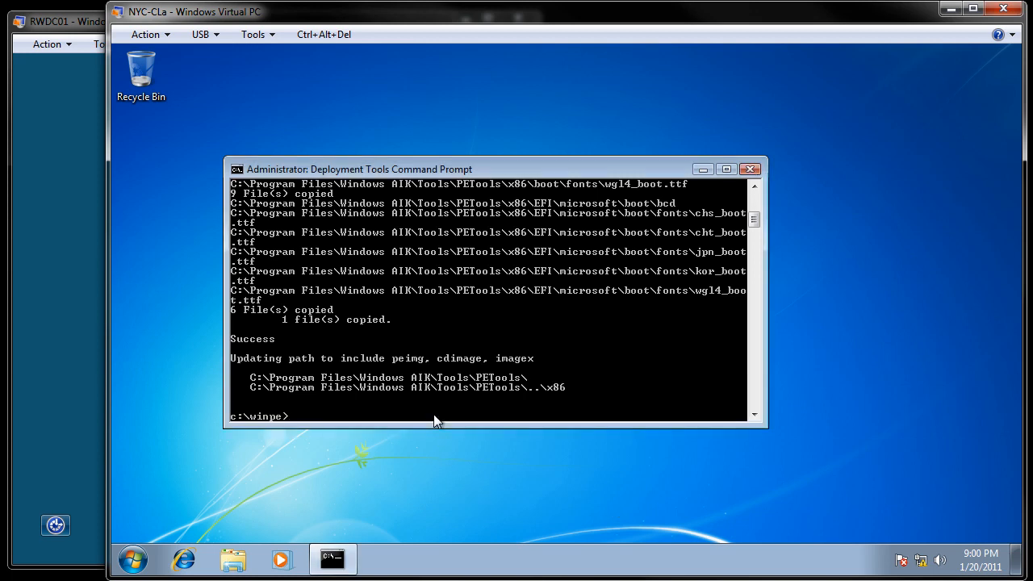
pyautogui.write('copy c:\\winpe\\winpe.wim c:\\')
pyautogui.write('winpe\\ISO')
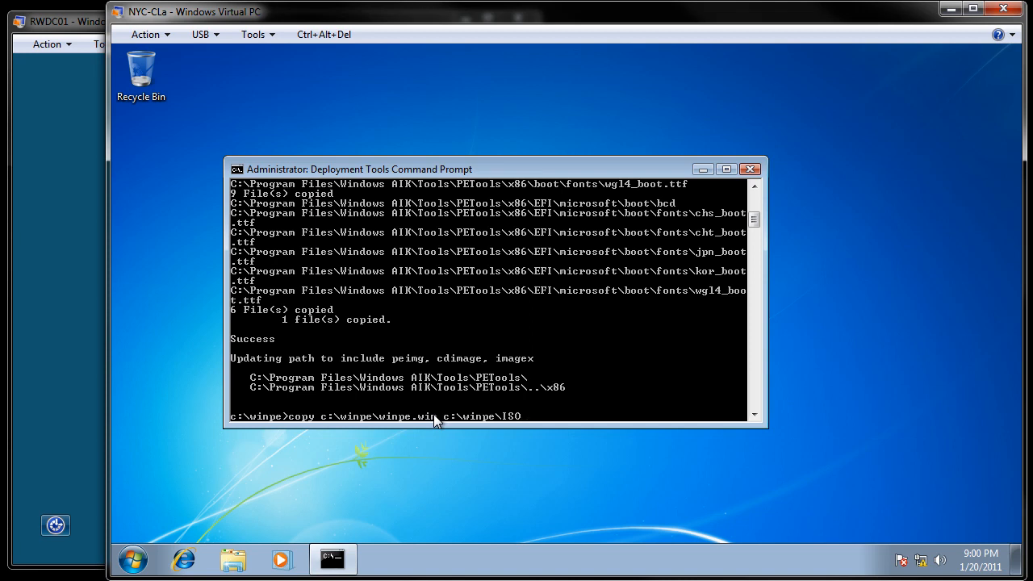
pyautogui.write('\\sour')
pyautogui.write('ces\\boot.wim')
pyautogui.press('Return')
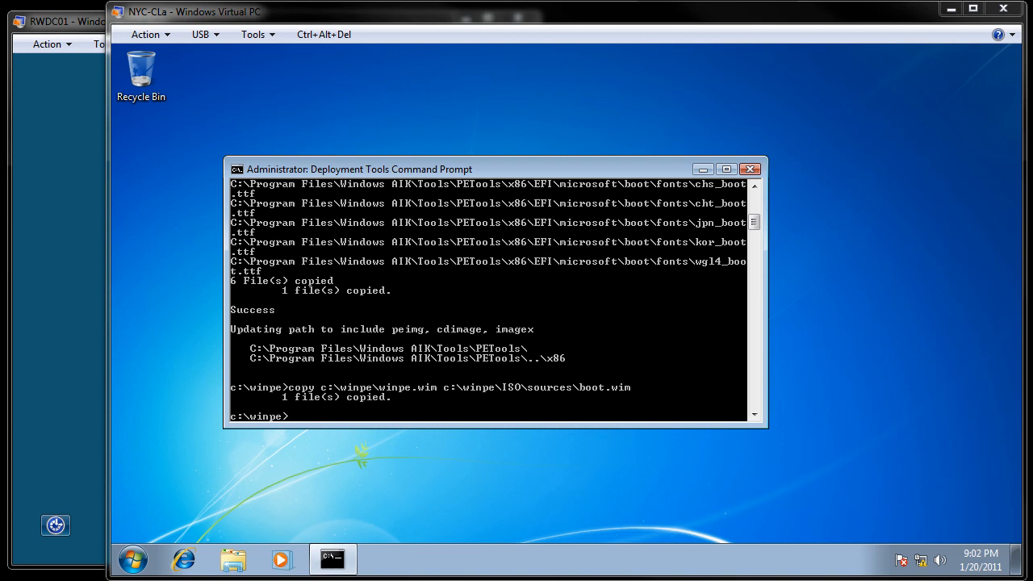
# - Copy imagex.exe from c:\Program files\Windows AIK\Tools\x86 into c:\winpe\ISO
pyautogui.click(891, 158)
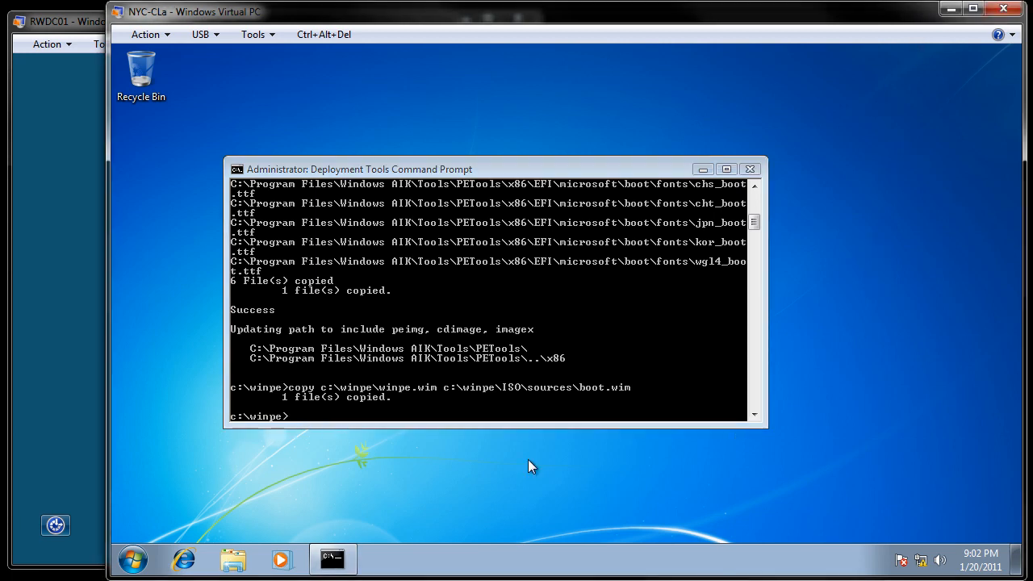
pyautogui.click(456, 419)
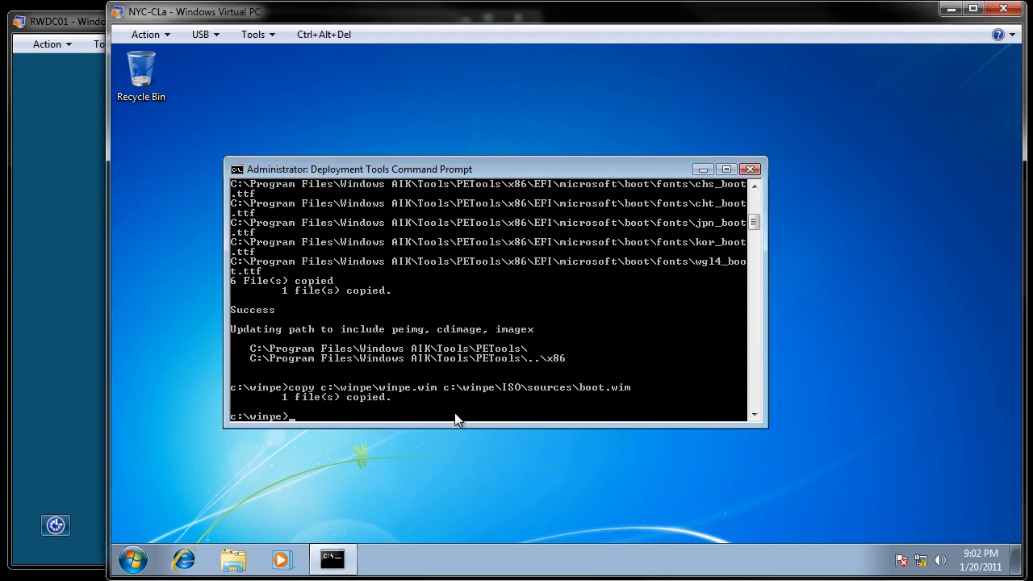
pyautogui.write('copy "c:\\Program files\\Windows AIK')
pyautogui.press('BackSpace')
pyautogui.press('BackSpace')
pyautogui.write('AIK\\Tools')
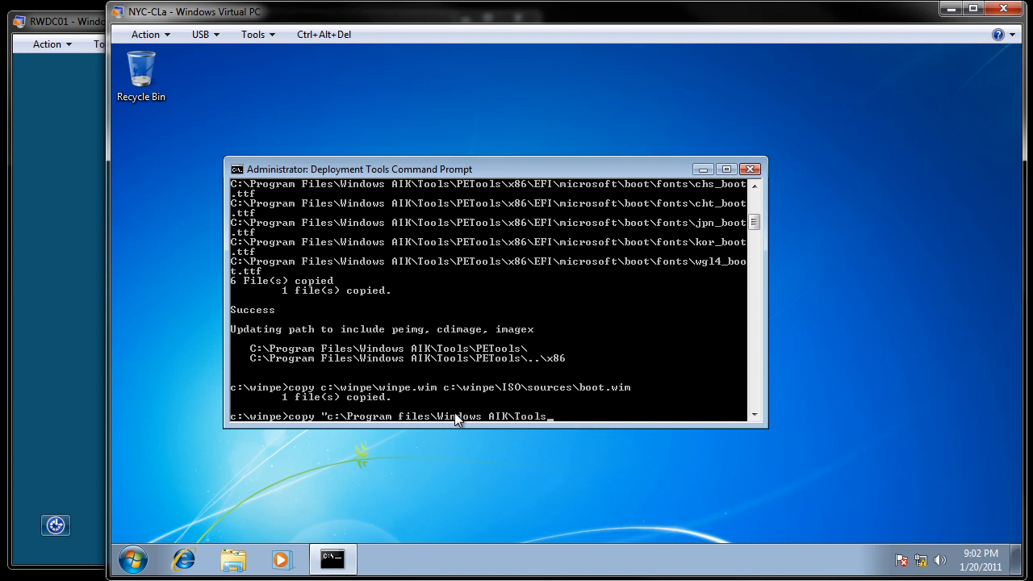
pyautogui.write('\\x86\\imagex.exe" c:\\winpe\\ISO')
pyautogui.press('BackSpace')
pyautogui.press('BackSpace')
pyautogui.press('BackSpace')
pyautogui.write('ISO')
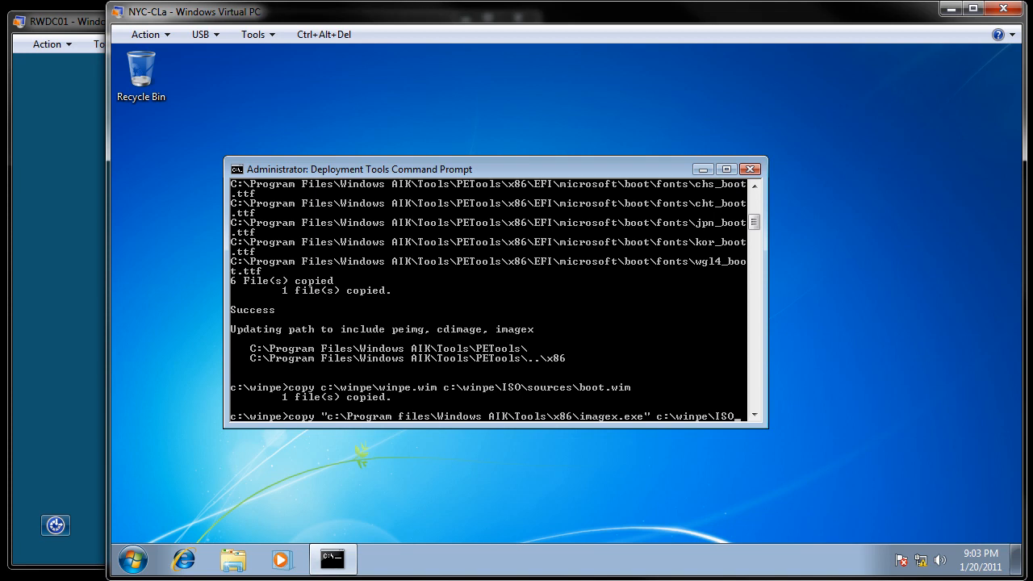
pyautogui.press('Return')
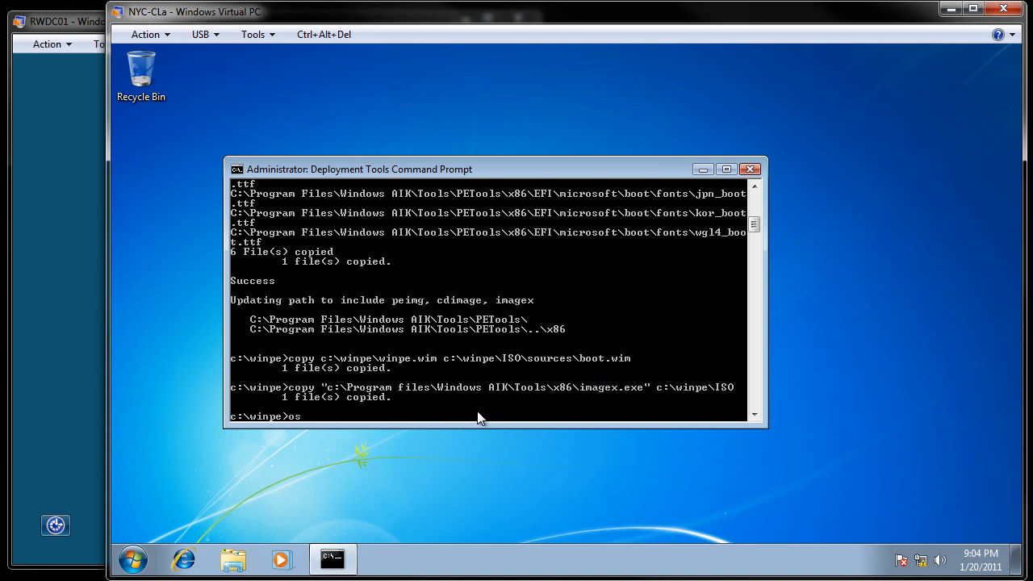
# - Build the bootable image with oscdimg.exe -n -bc:\winpe\etfsboot.com c:\winpe\ISO c:\winpe\winpe.iso
pyautogui.write('cdimg.exe -n -bc:\\winpe\\etf\\boot.co,m')
pyautogui.press('BackSpace')
pyautogui.press('BackSpace')
pyautogui.write('m c:\\winp')
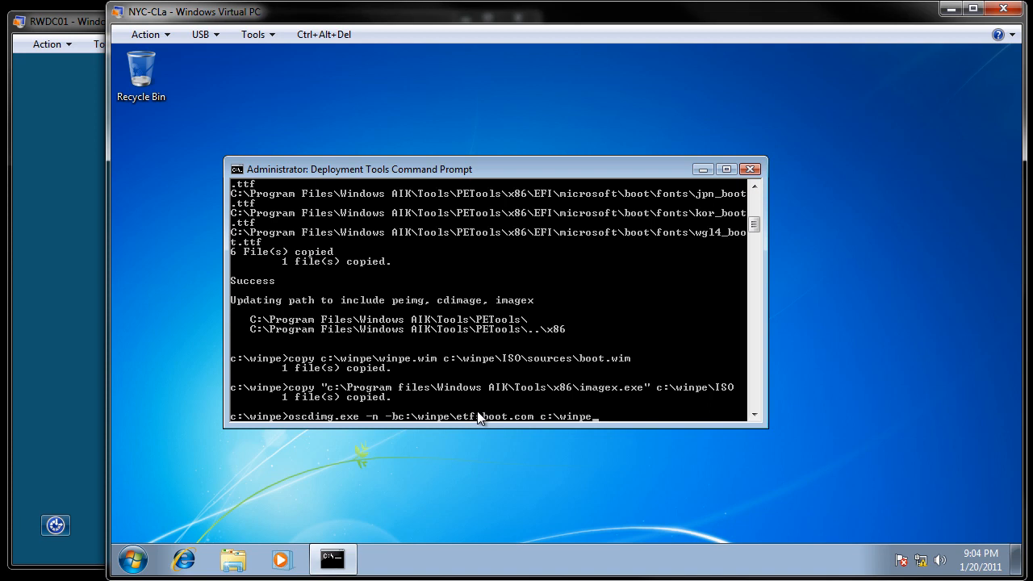
pyautogui.write('e\\ISO')
pyautogui.write('c:\\winpe\\winpe.iso')
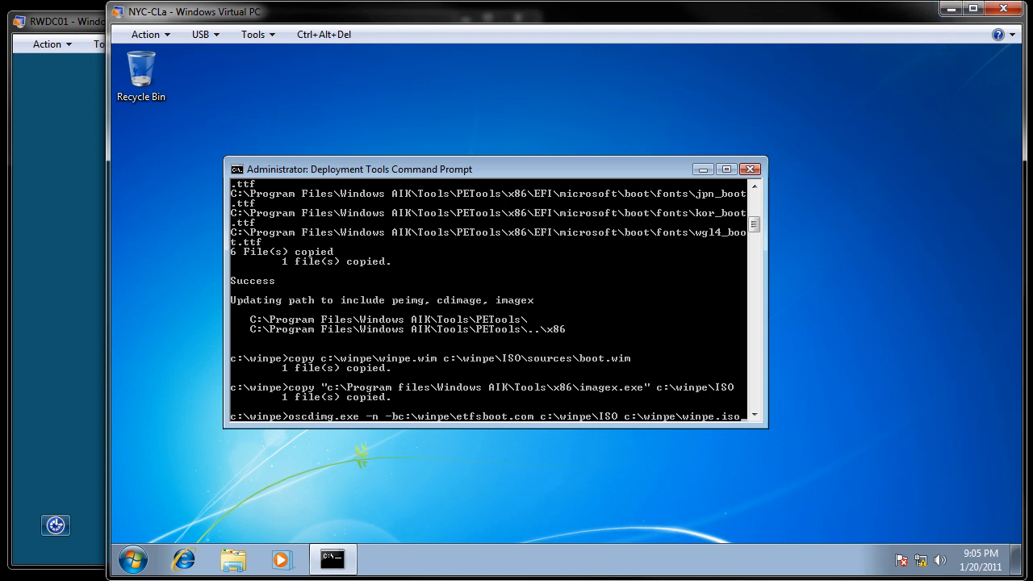
pyautogui.press('Return')
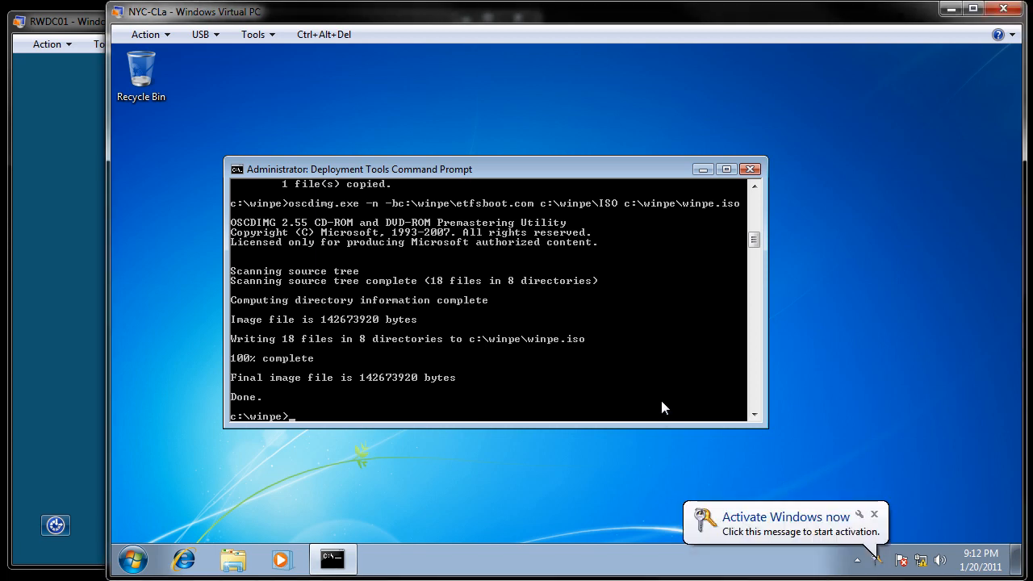
# - Change to the \windows\system32\sysprep directory and run sysprep /generalize /oobe
pyautogui.write('cd\\windows')
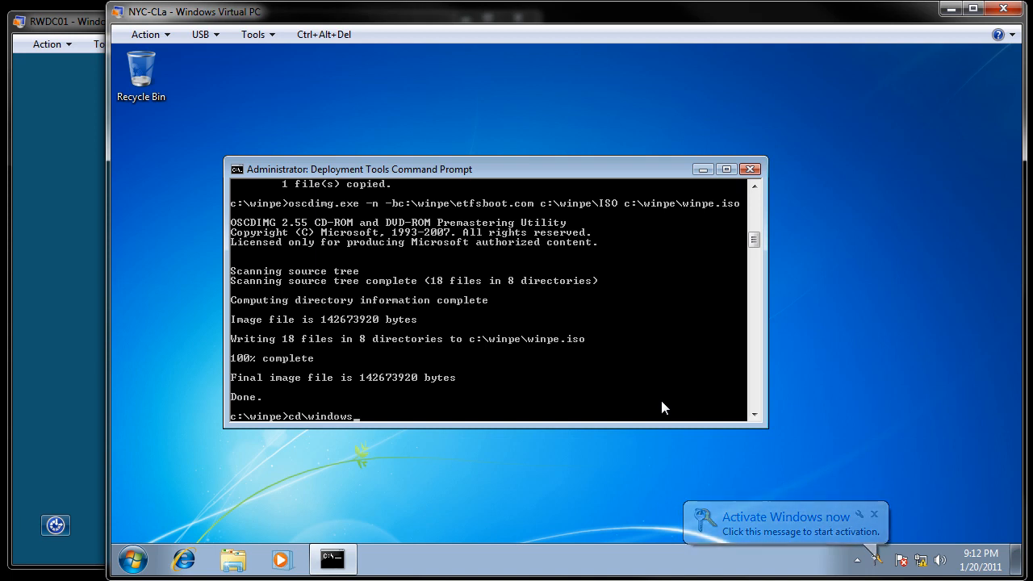
pyautogui.write('\\system32\\')
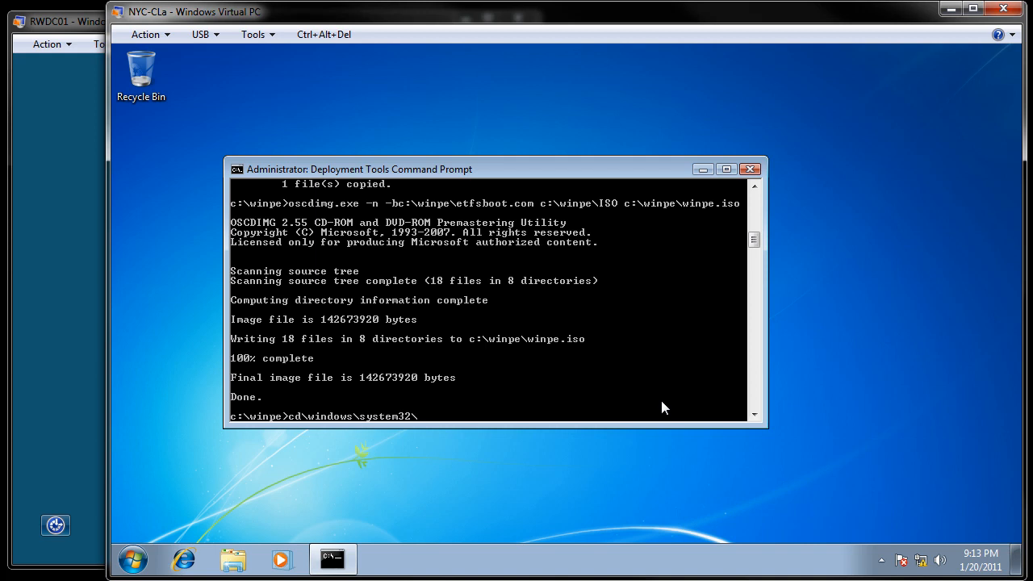
pyautogui.write('sysprep')
pyautogui.press('Return')
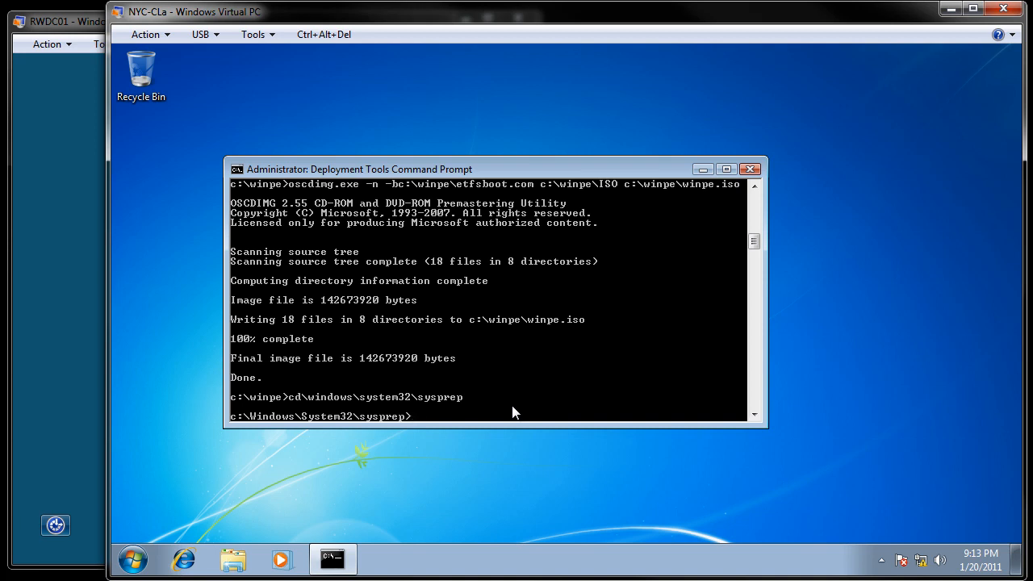
pyautogui.write('sysprep /generalize /oobe')
pyautogui.press('Return')
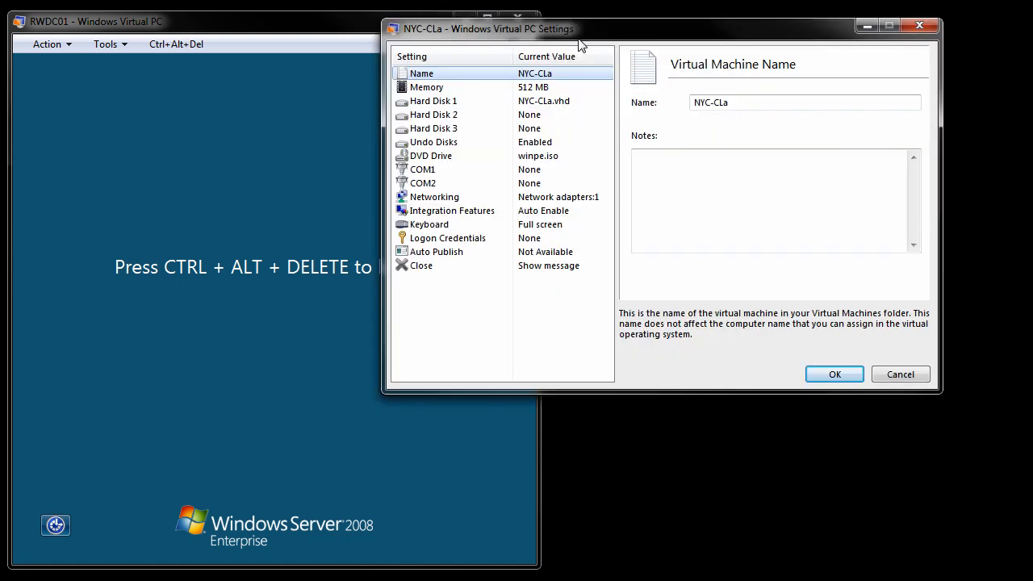
# - View the Undo Disks options in the NYC-CLa virtual machine settings and close the settings without changing them
pyautogui.moveTo(583, 34); pyautogui.dragTo(539, 75)
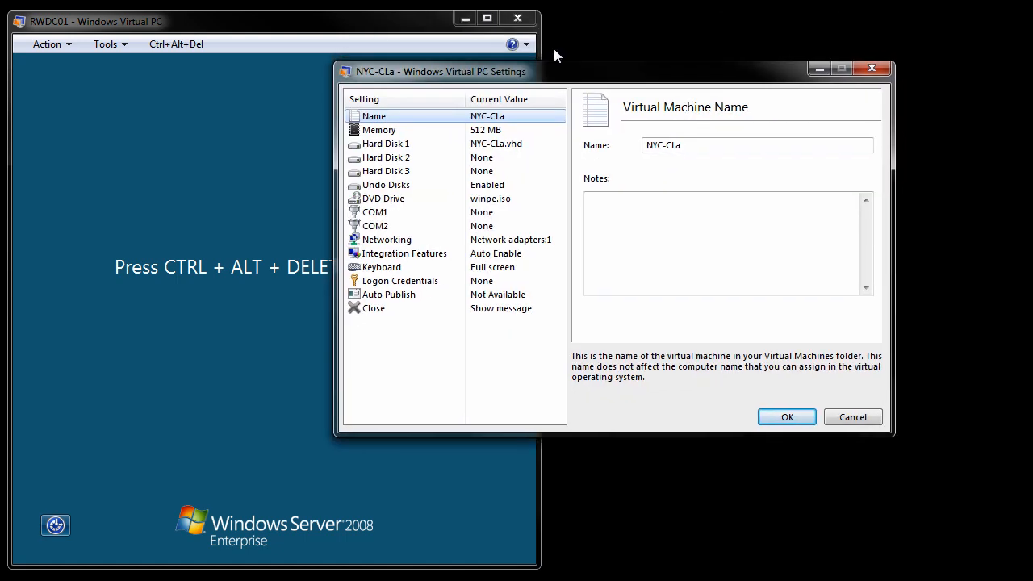
pyautogui.click(399, 187)
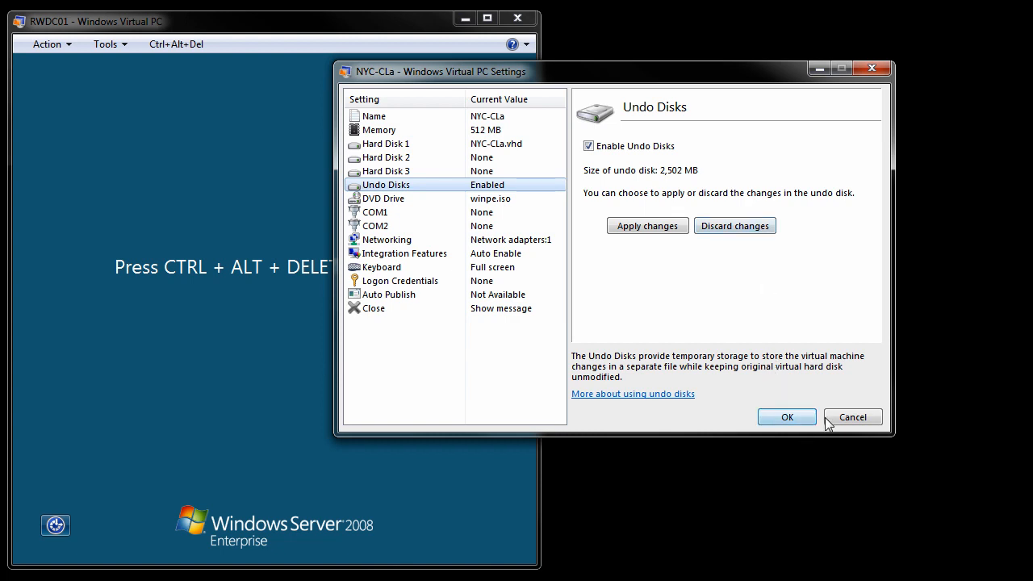
pyautogui.click(853, 418)
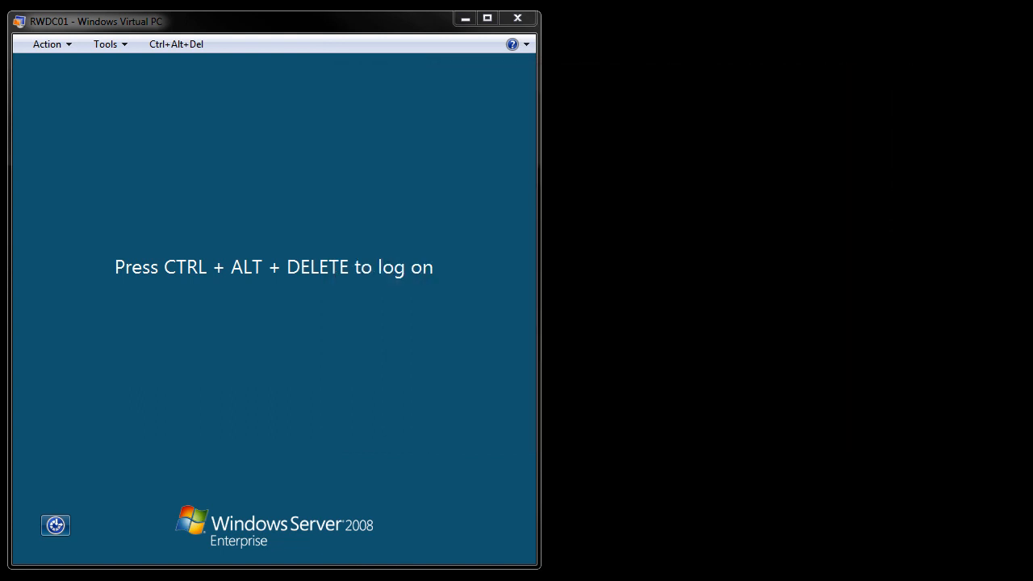